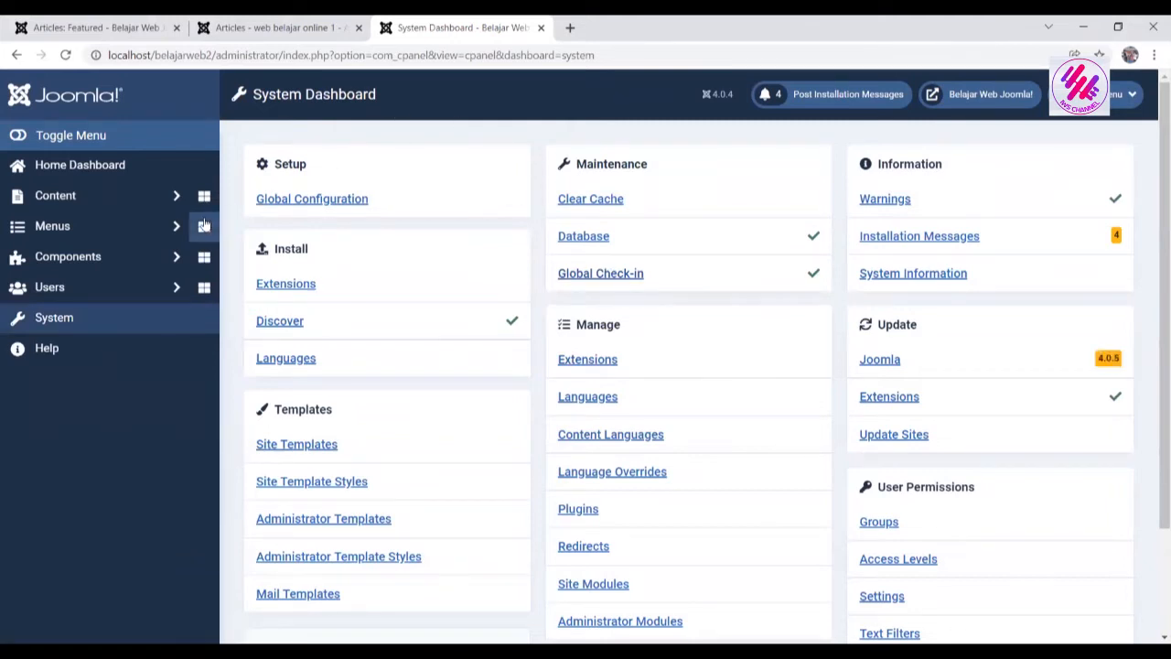
pyautogui.click(93, 200)
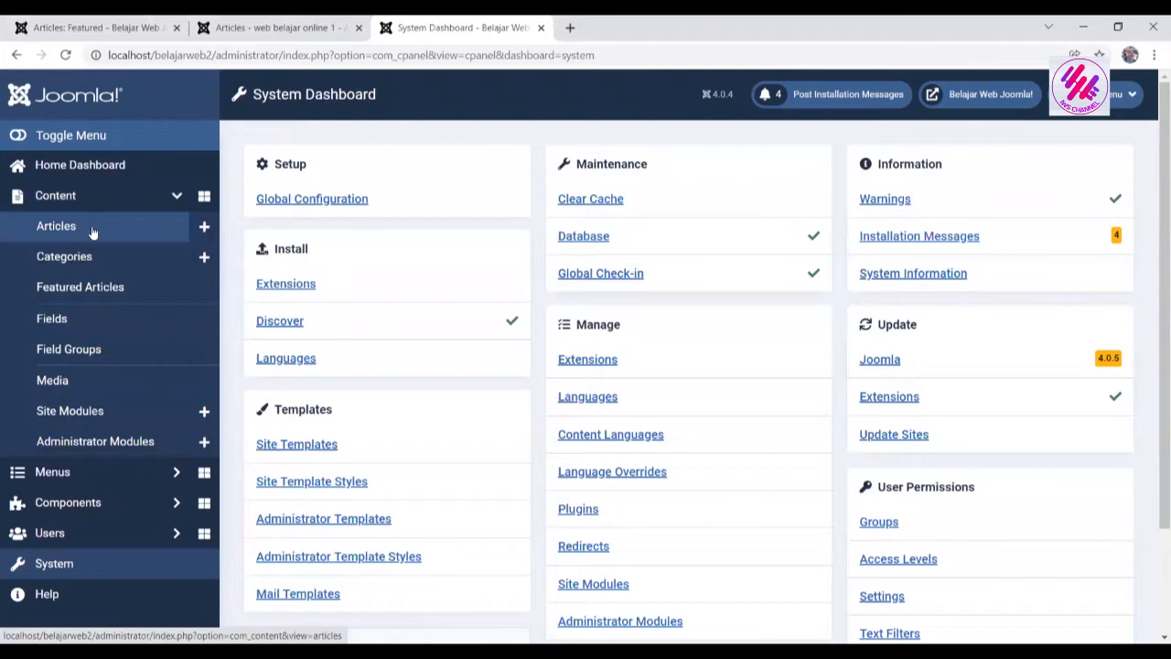
pyautogui.click(93, 232)
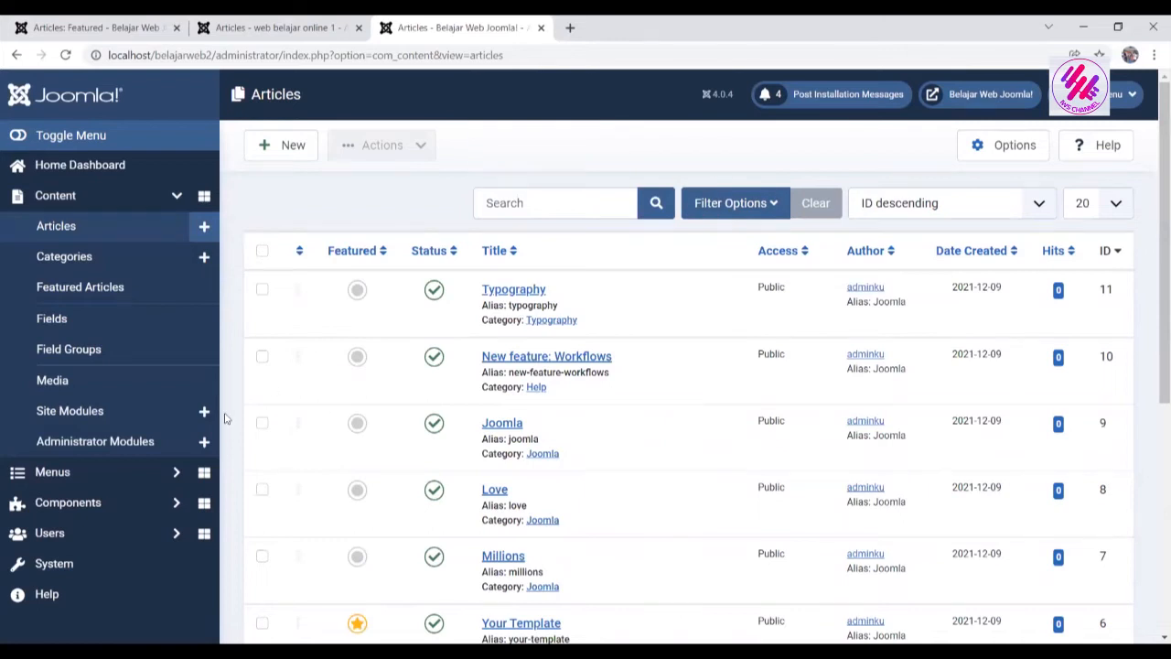
pyautogui.click(114, 563)
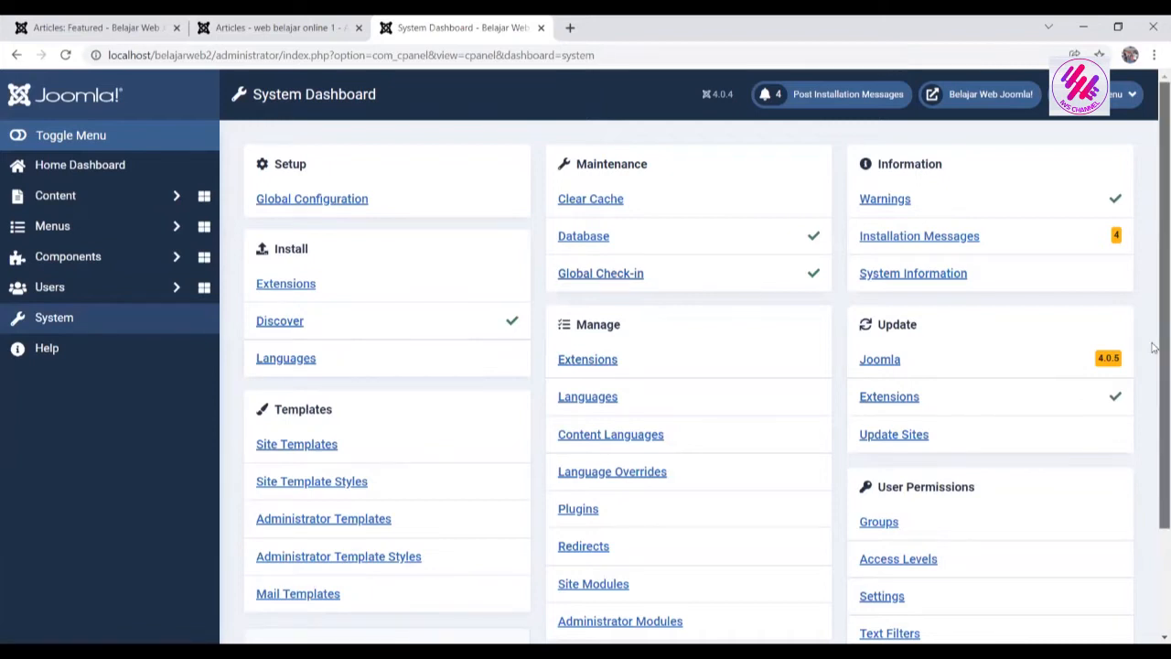
pyautogui.scroll(-2, 1154, 348)
pyautogui.scroll(2, 1154, 407)
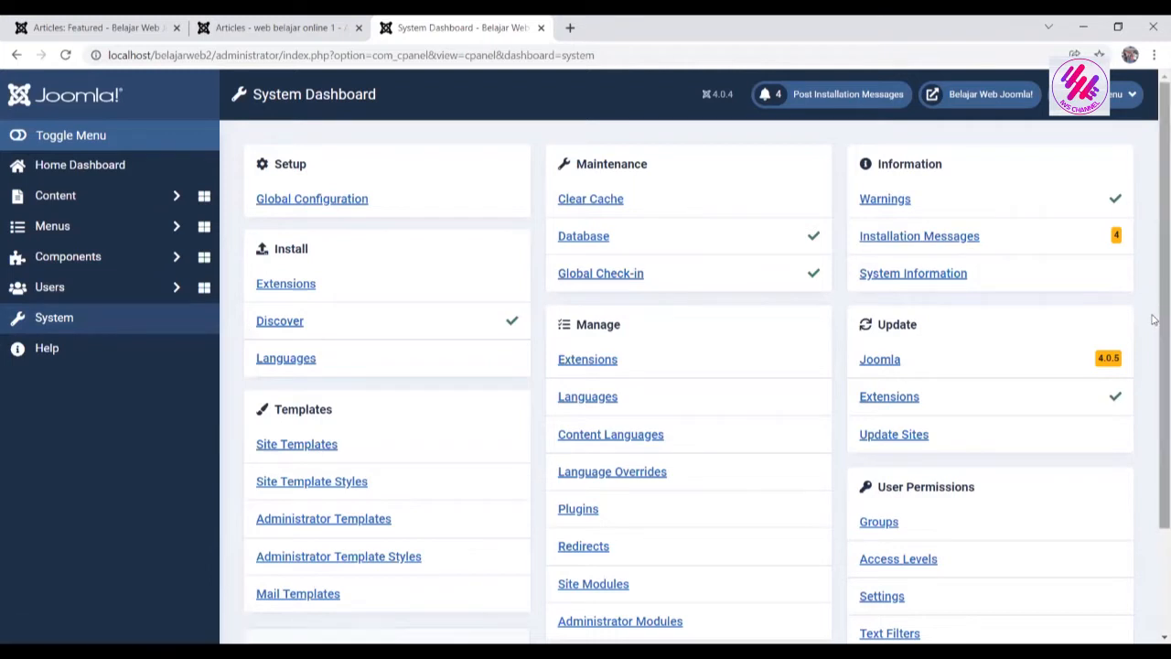
pyautogui.moveTo(1153, 320); pyautogui.dragTo(1152, 212)
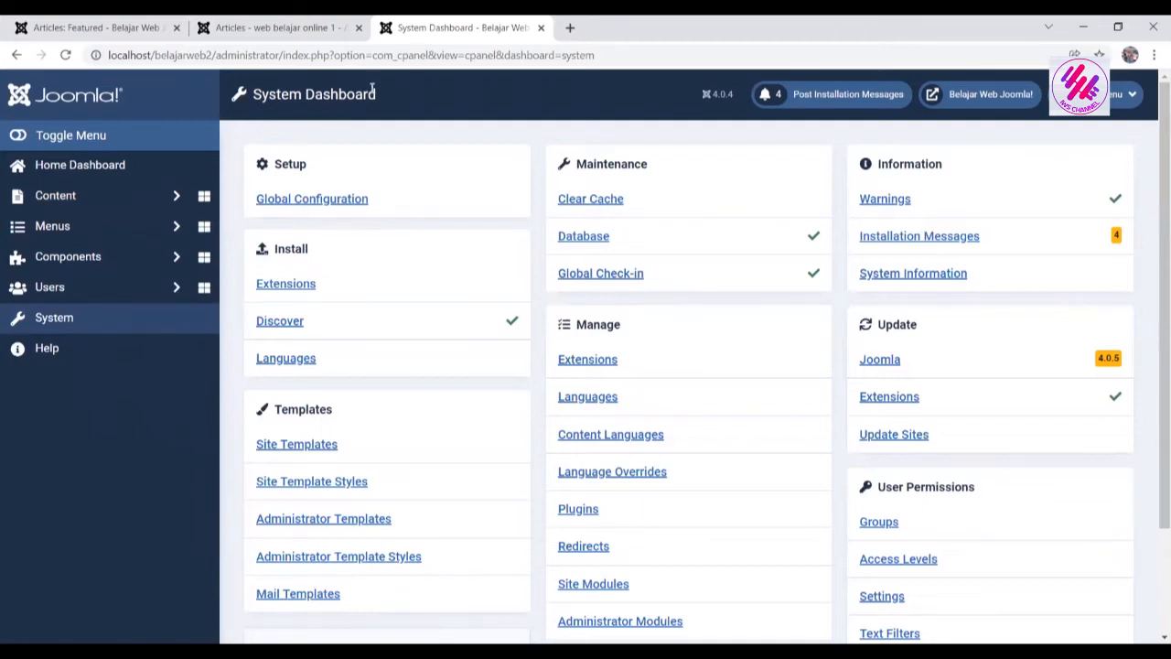
# Open the site's article list and move all of the articles to the trash.
pyautogui.click(118, 198)
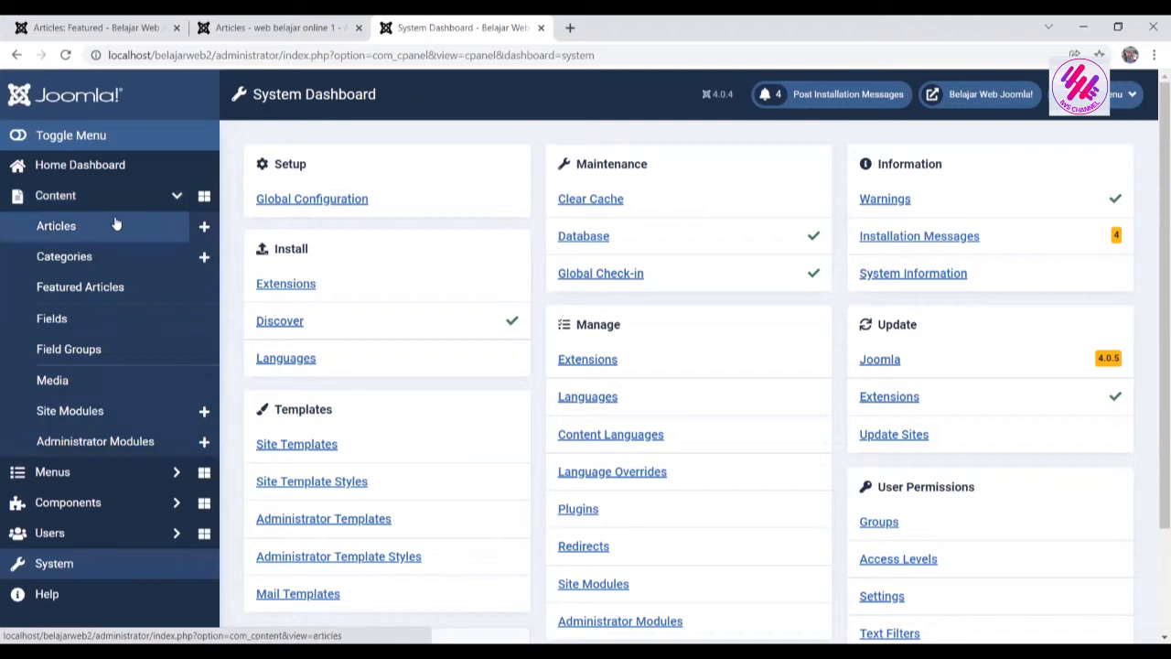
pyautogui.click(116, 232)
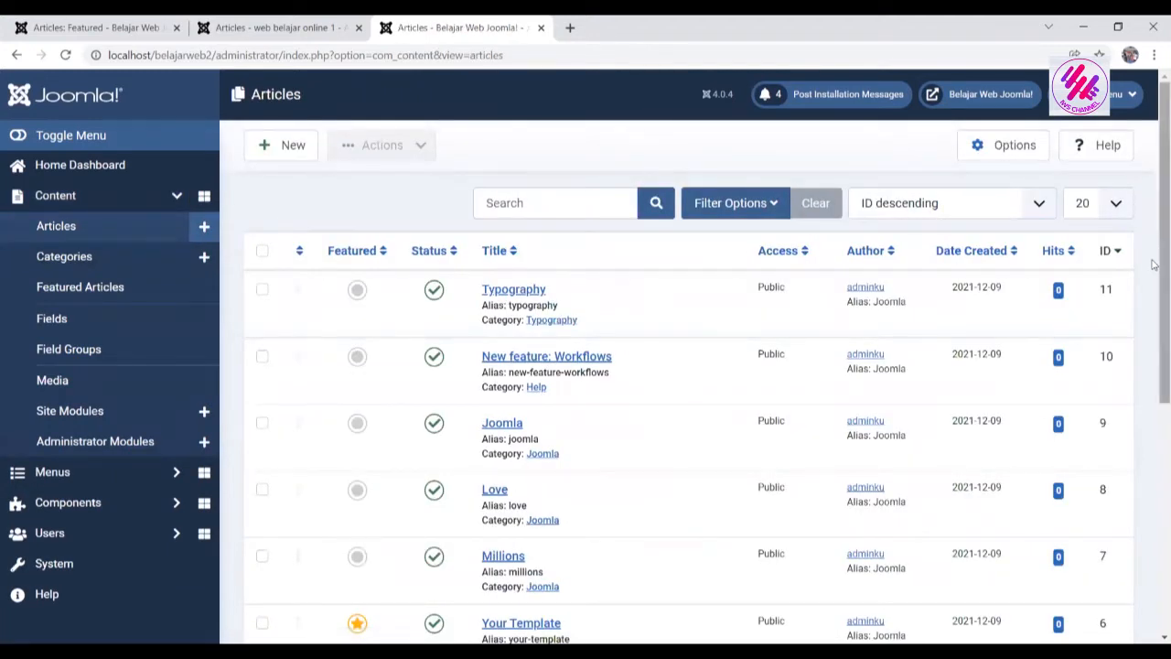
pyautogui.scroll(-4, 1153, 265)
pyautogui.scroll(4, 1153, 264)
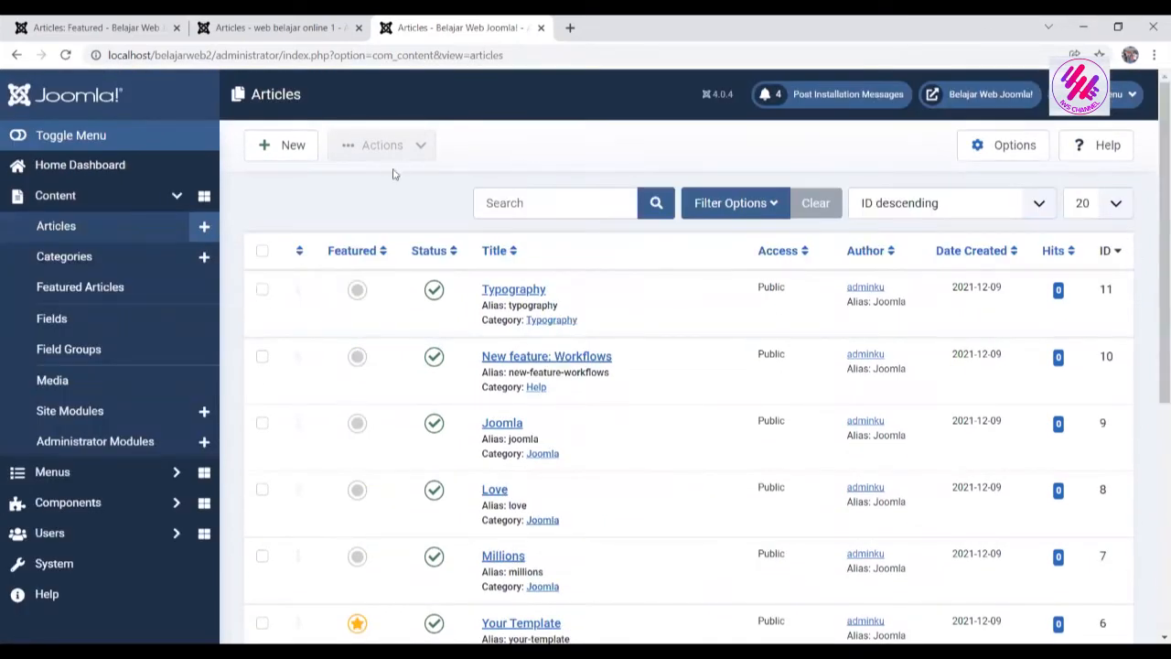
pyautogui.click(262, 252)
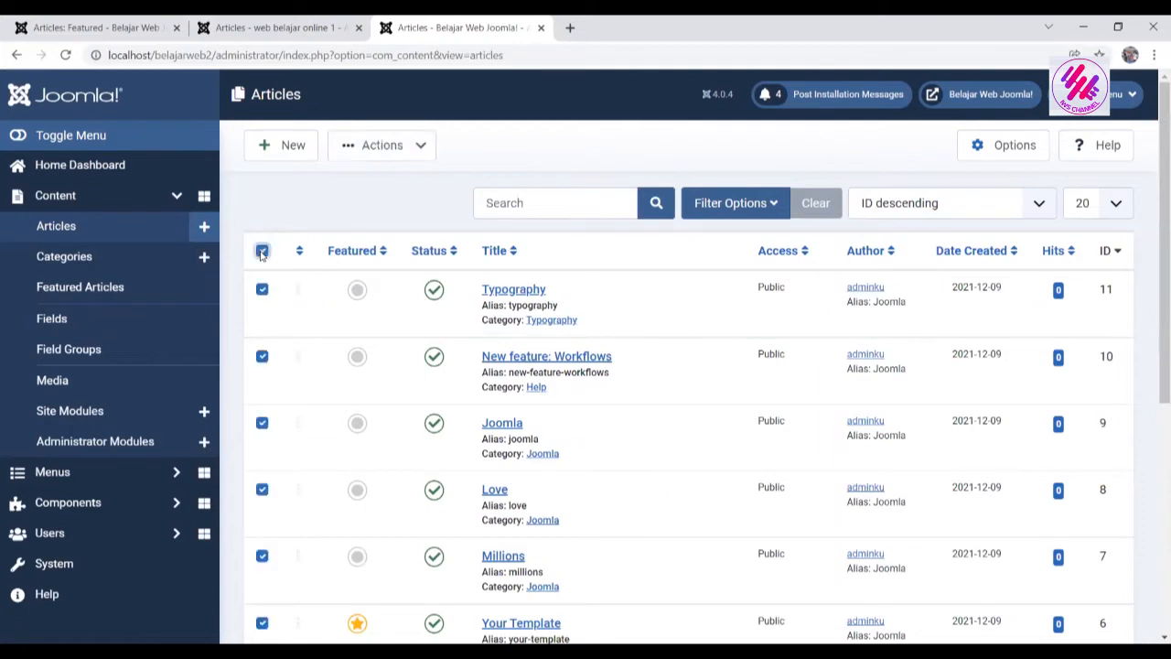
pyautogui.click(420, 148)
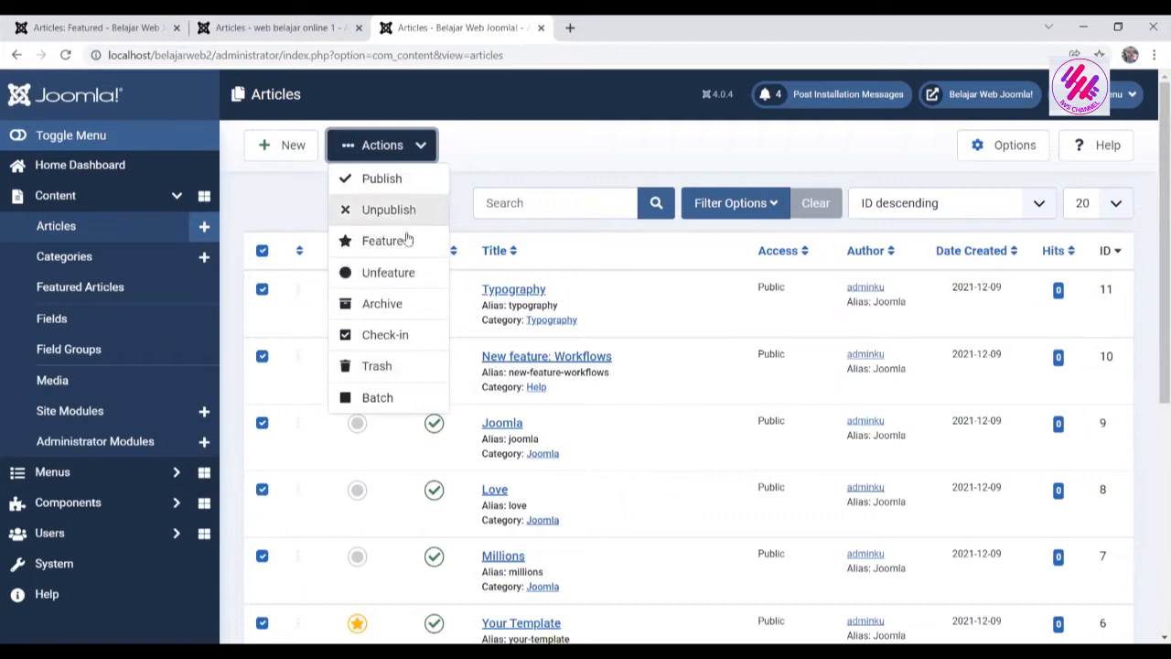
pyautogui.click(392, 366)
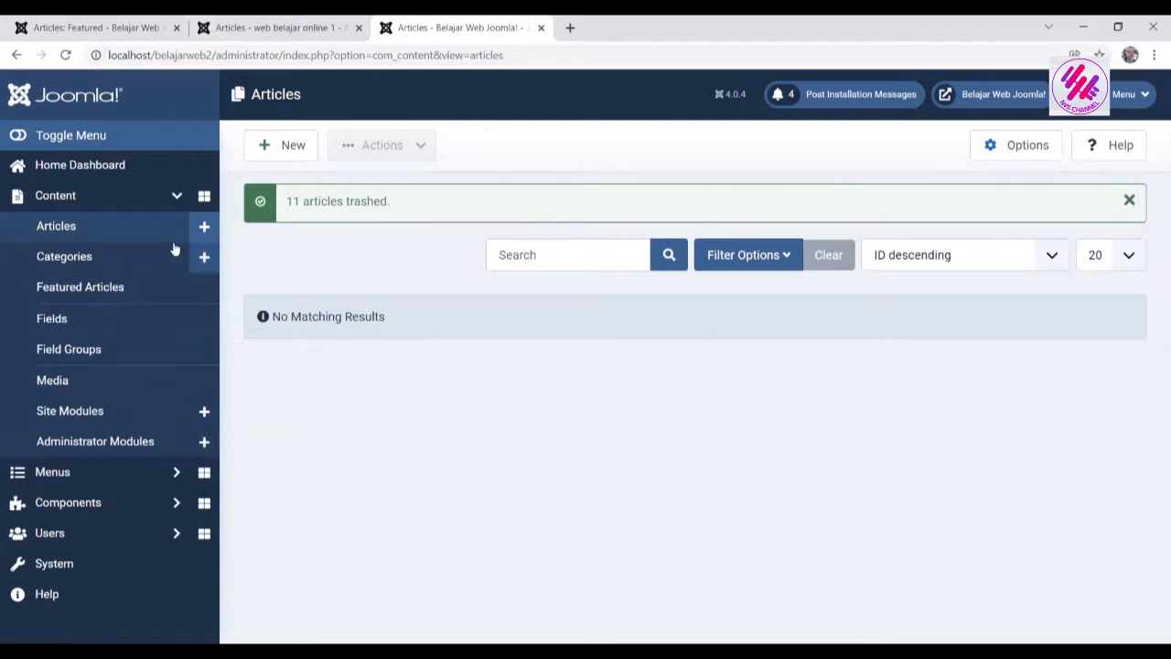
# Open the article categories and move all of them to the trash.
pyautogui.click(112, 263)
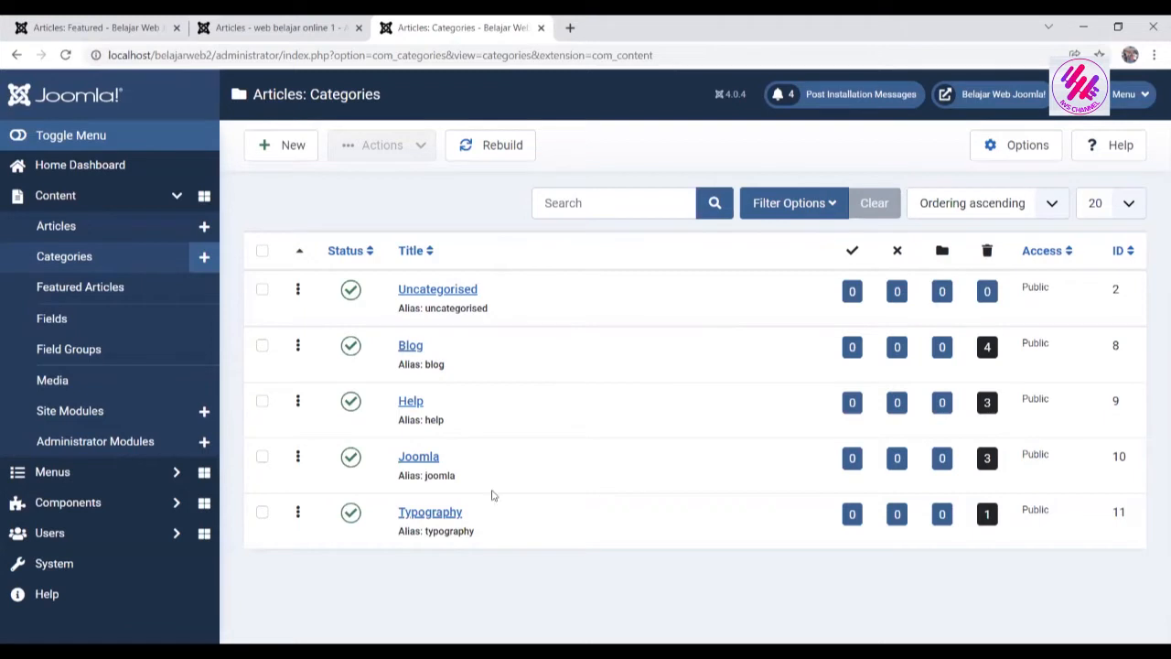
pyautogui.click(263, 252)
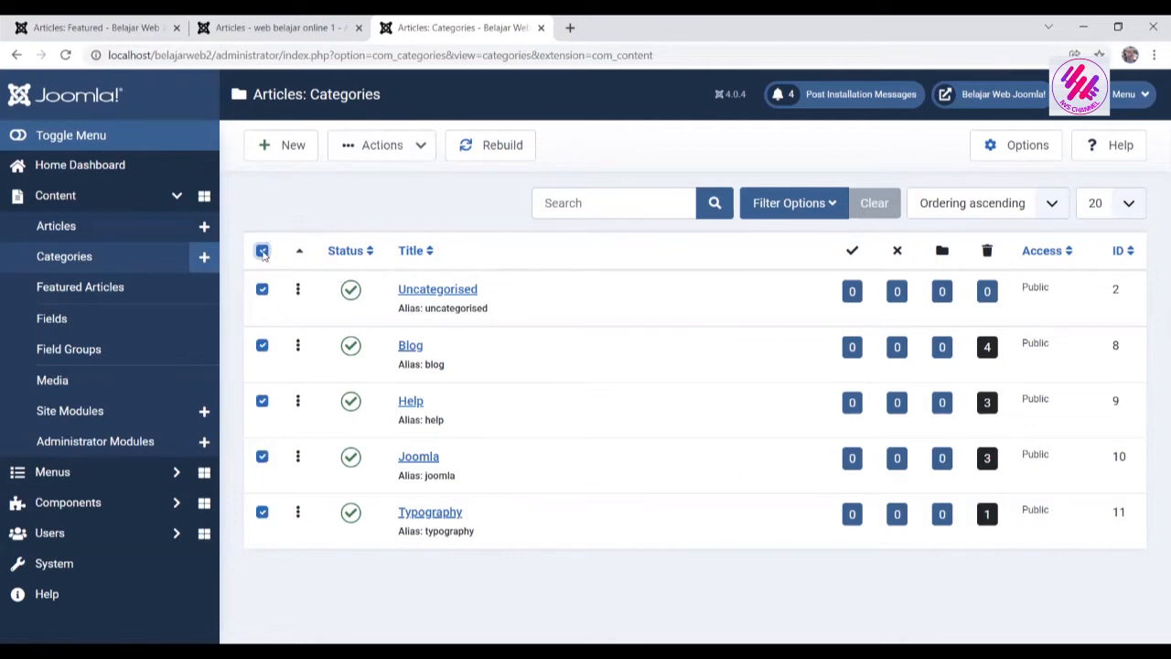
pyautogui.click(422, 158)
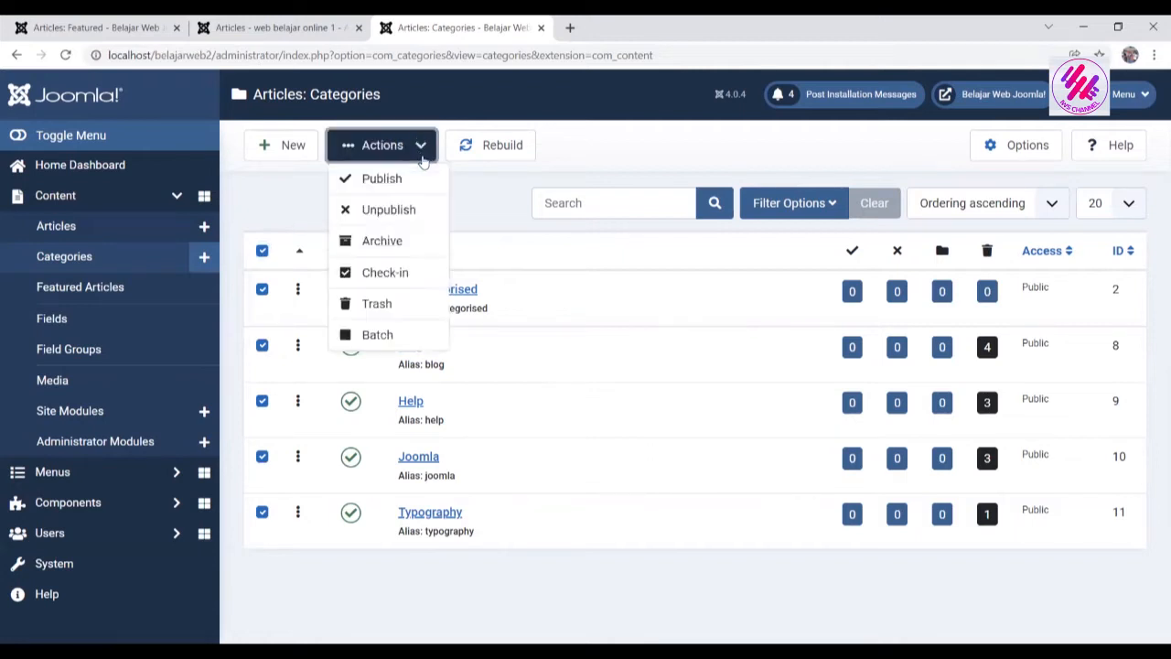
pyautogui.click(391, 308)
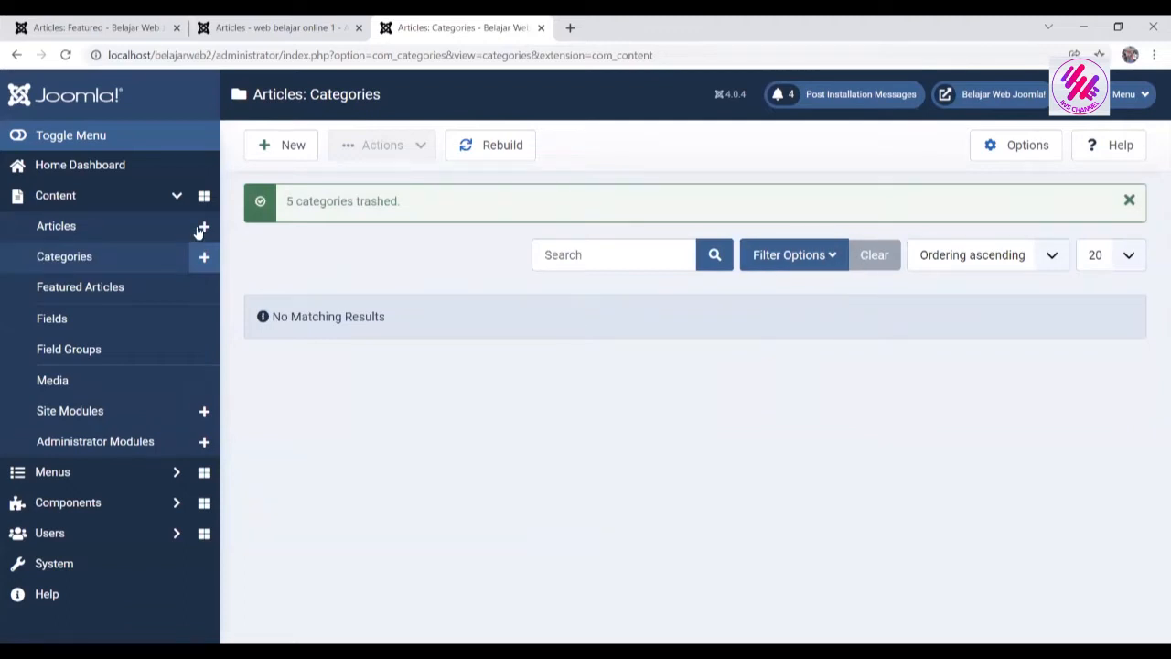
# Check the article list, return to the categories and start a new category titled Kategori_Artikel_Umum.
pyautogui.click(128, 226)
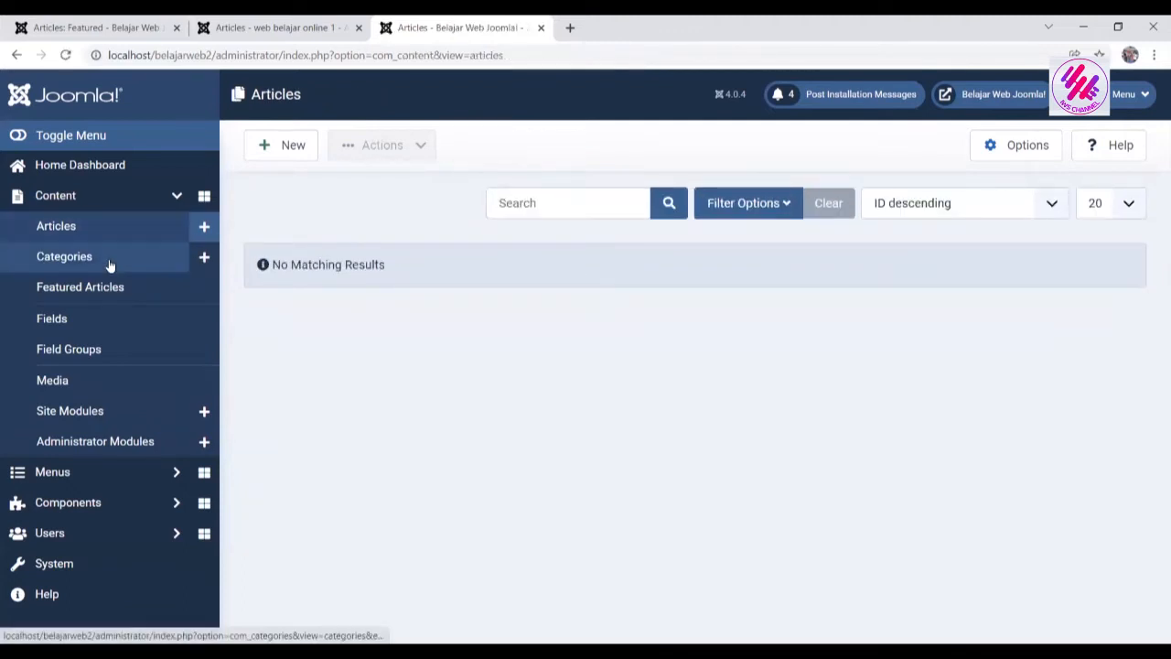
pyautogui.click(109, 265)
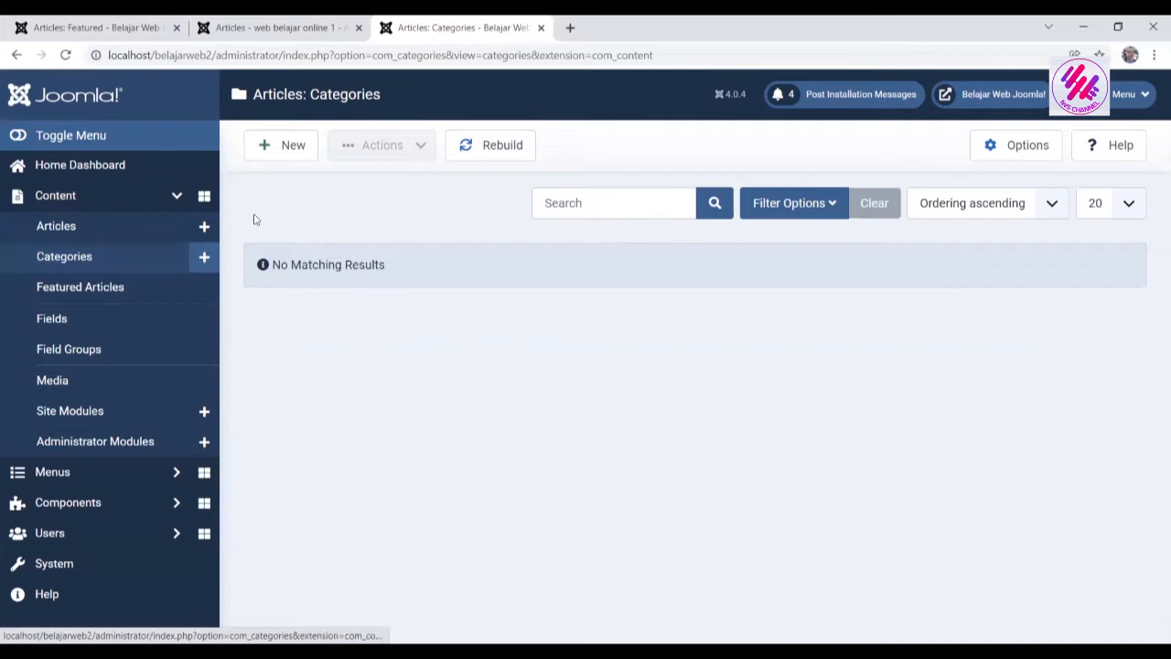
pyautogui.click(286, 148)
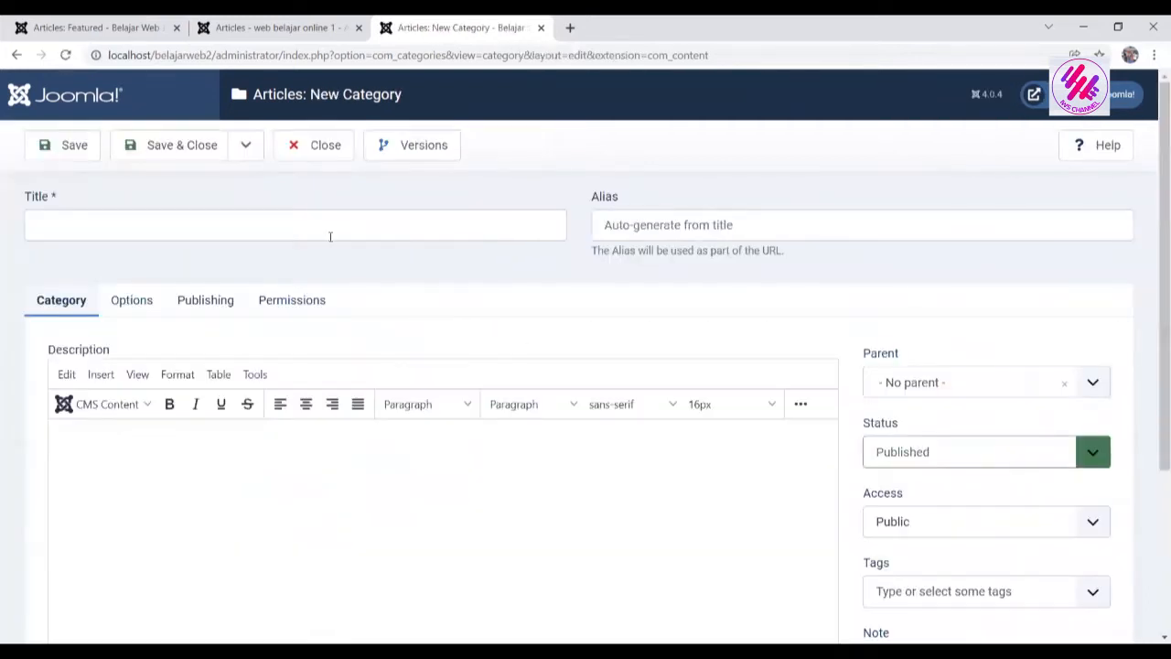
pyautogui.click(336, 230)
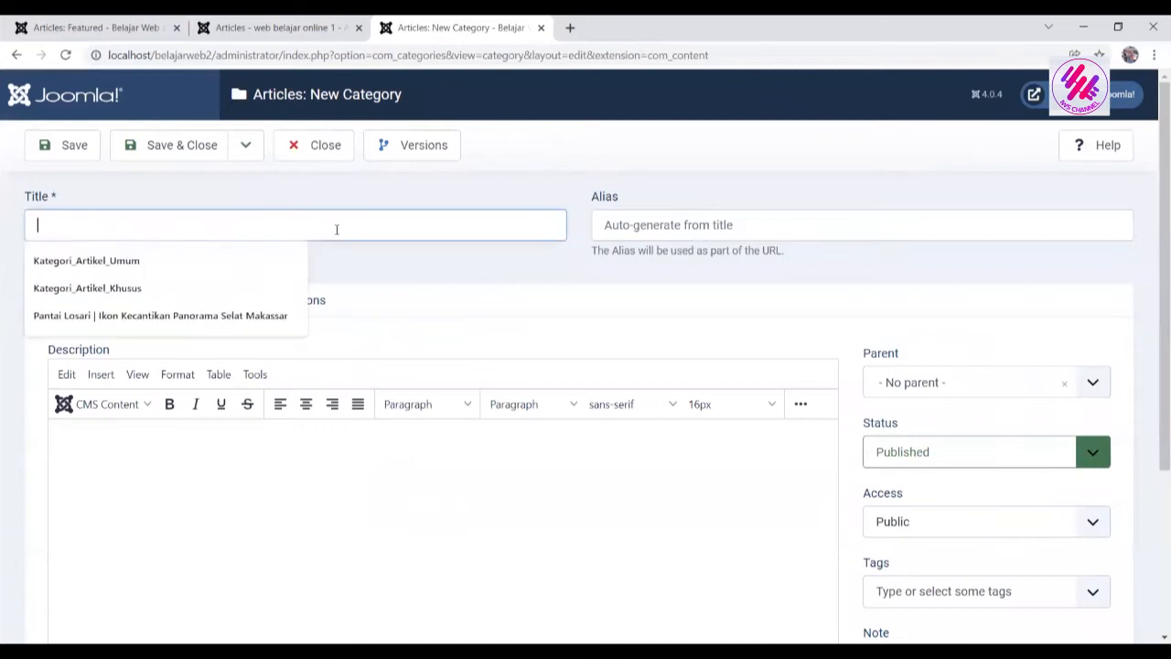
pyautogui.click(173, 270)
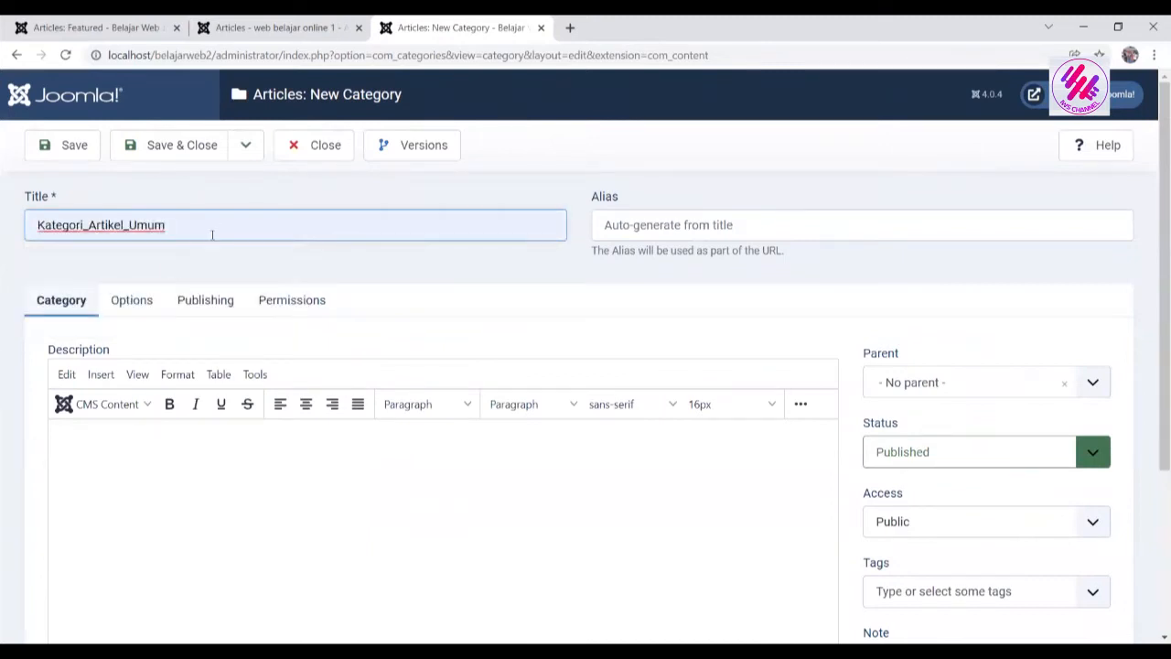
# Give the new category the description "Semua Artikel artikel umum" and save and close it.
pyautogui.click(216, 442)
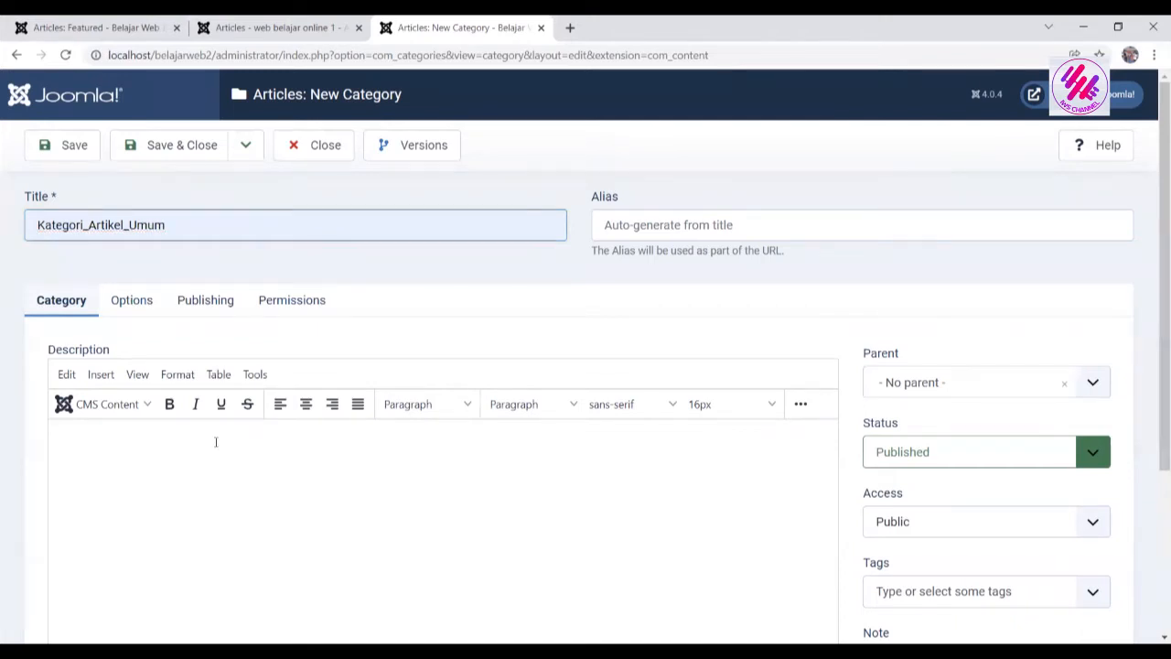
pyautogui.write('Smua')
pyautogui.press('BackSpace')
pyautogui.press('BackSpace')
pyautogui.write('mua Artikel ar')
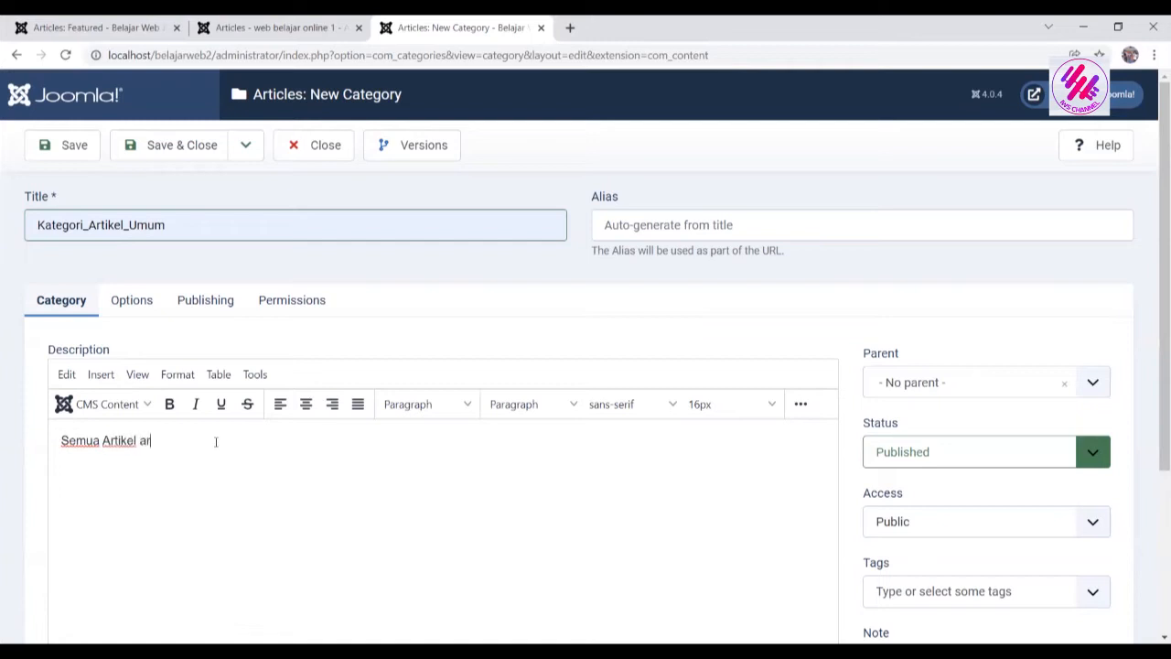
pyautogui.write('kel umum')
pyautogui.scroll(-3, 1154, 521)
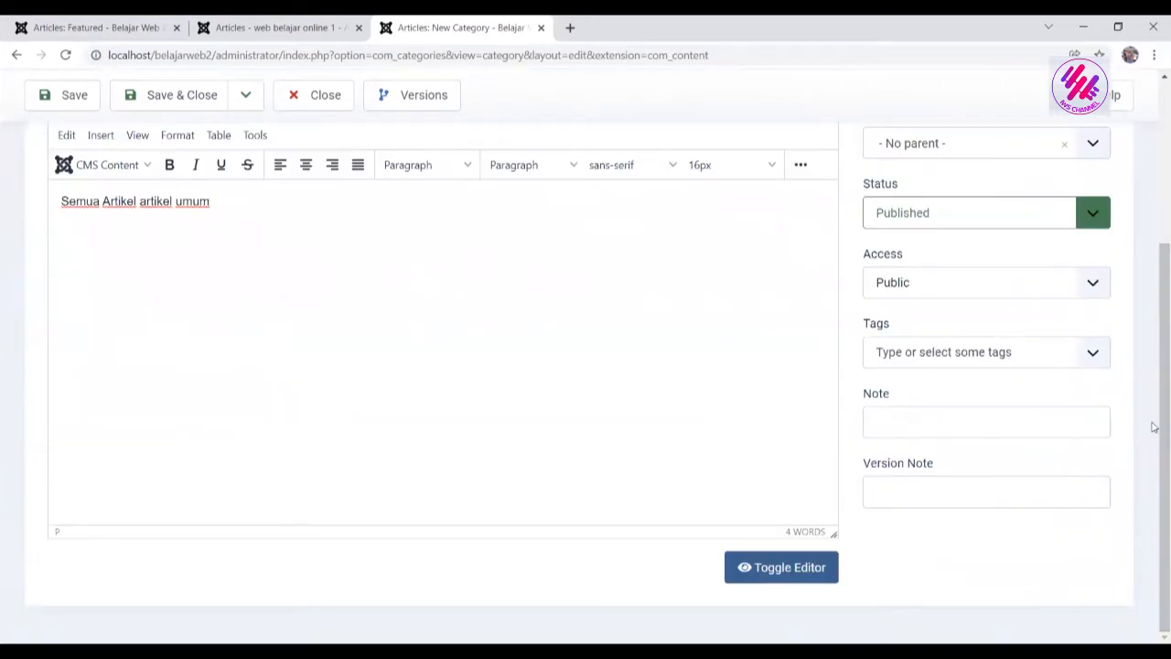
pyautogui.scroll(3, 1154, 169)
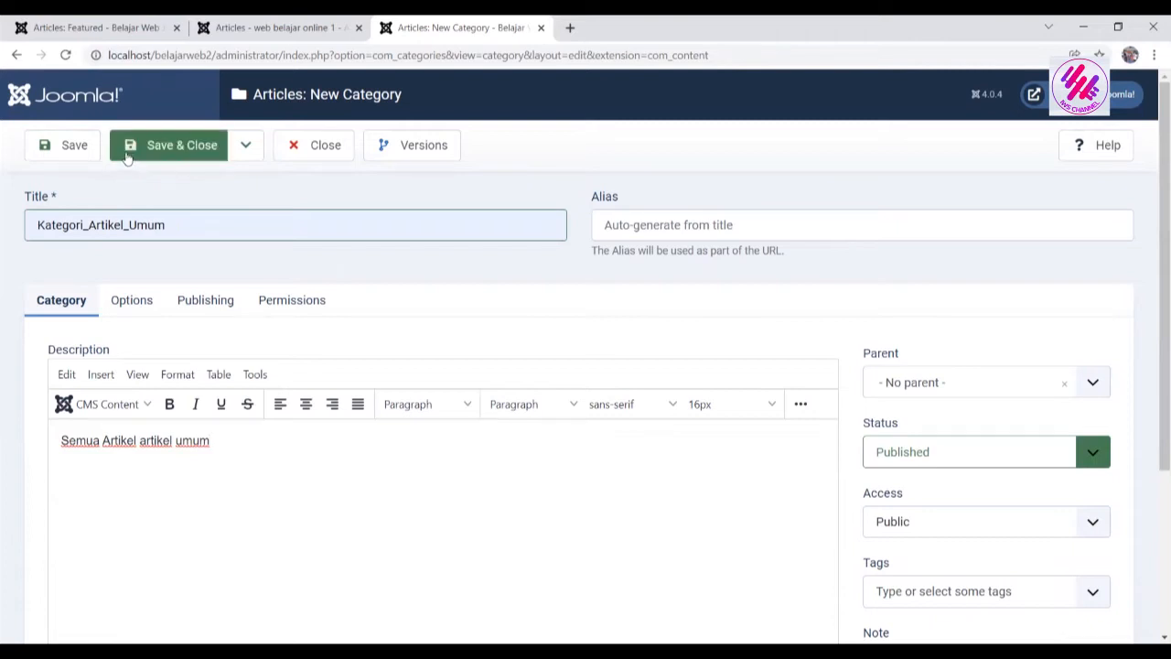
pyautogui.click(192, 146)
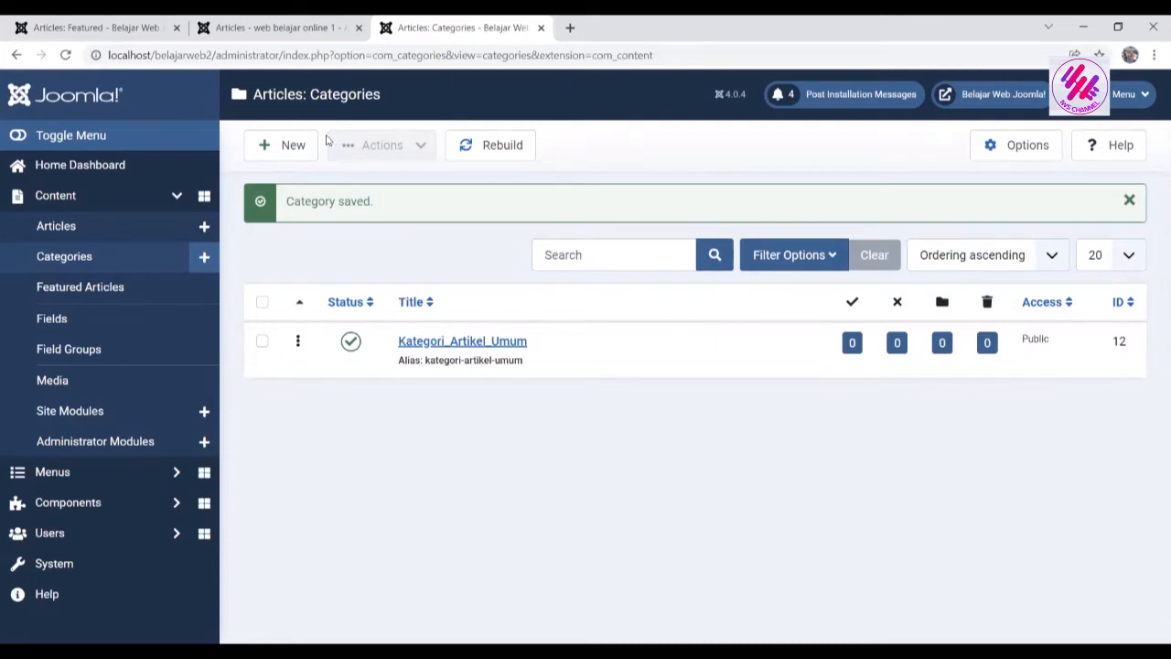
# Start another article category titled Kategori_Artikel_Khusus.
pyautogui.click(289, 148)
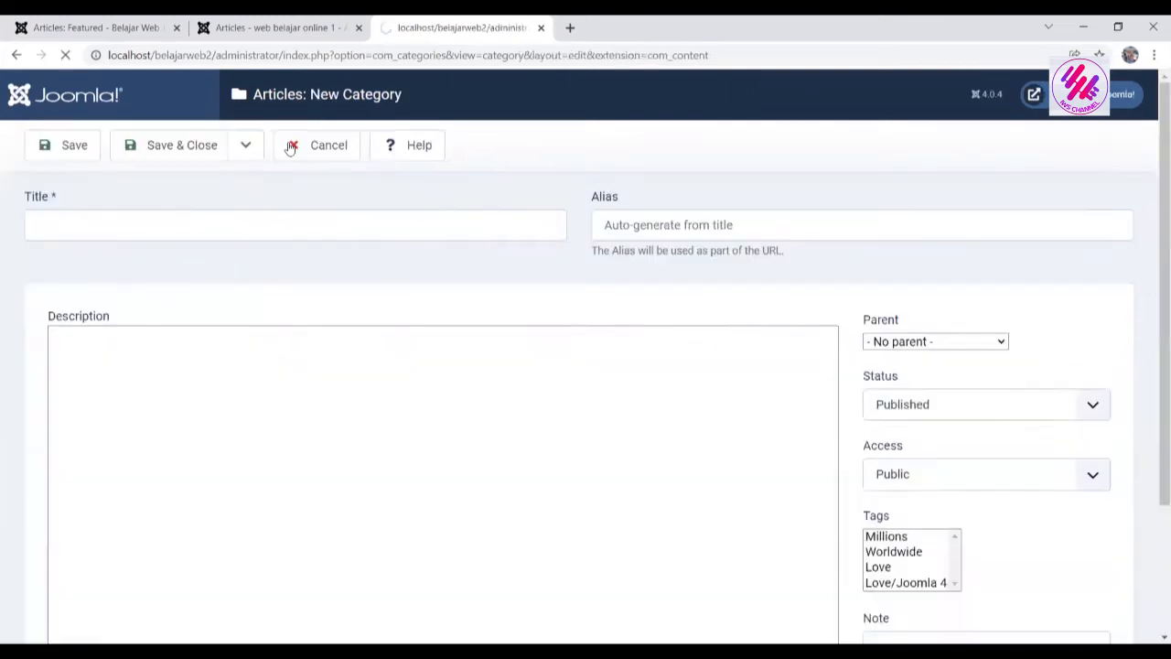
pyautogui.click(293, 220)
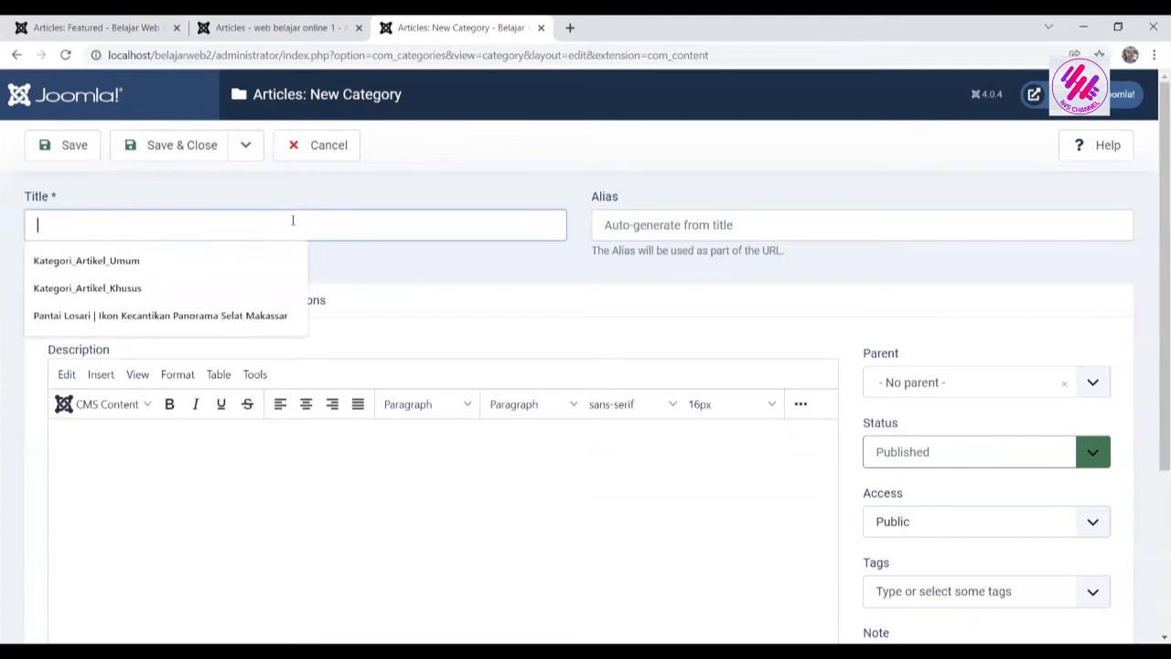
pyautogui.click(185, 288)
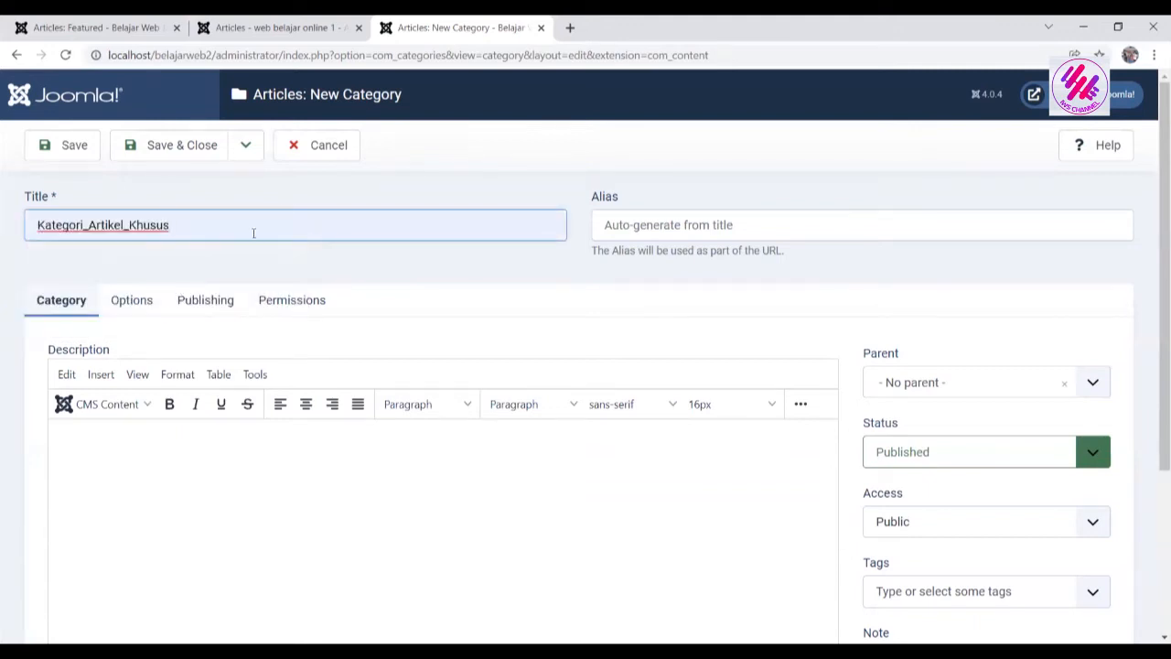
# Enter the description "Smua artikel berkategori khusus" for the Kategori_Artikel_Khusus category.
pyautogui.click(241, 467)
pyautogui.write('Smu')
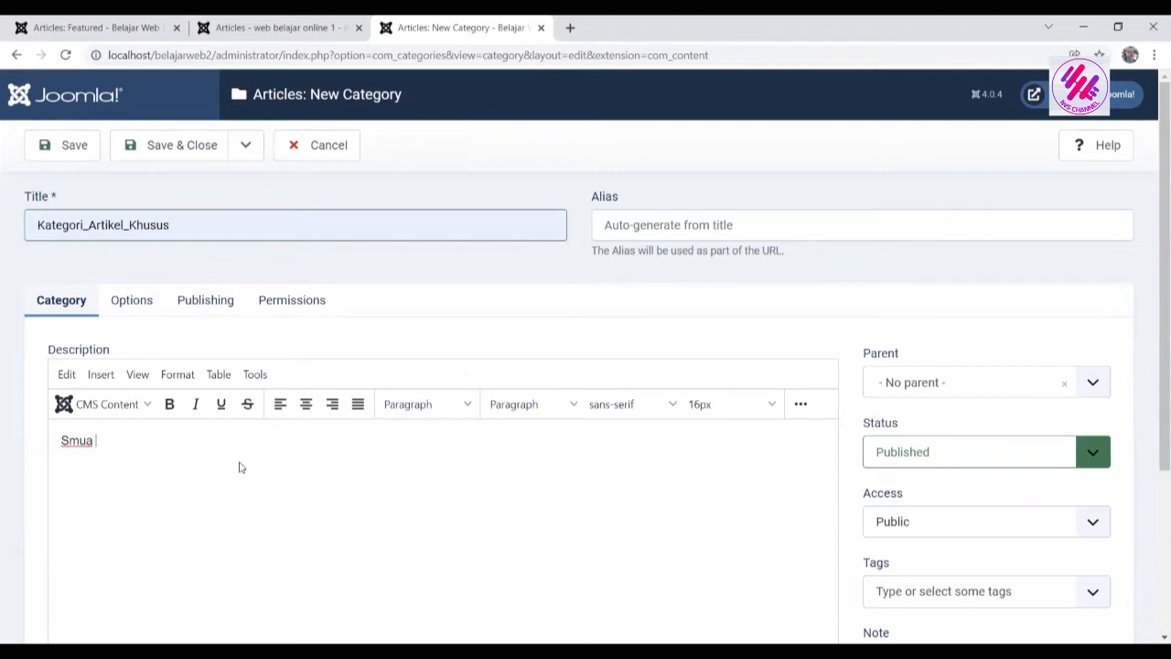
pyautogui.write('artikel berkategor')
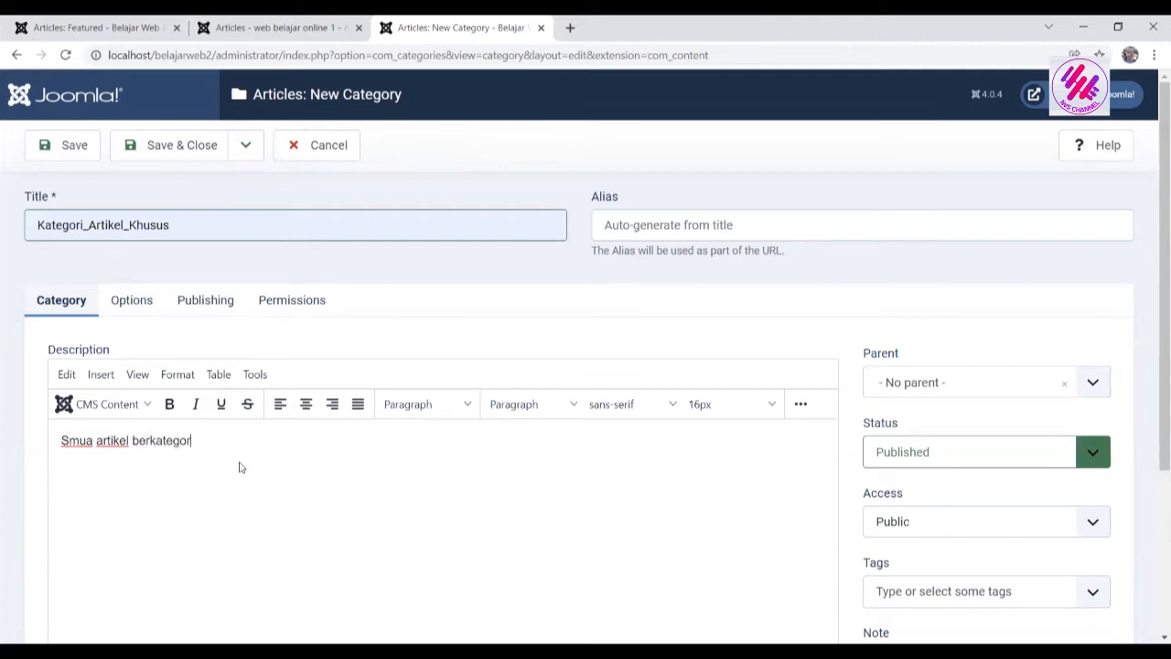
pyautogui.write('y khusus')
pyautogui.press('BackSpace')
pyautogui.write('i')
pyautogui.click(280, 438)
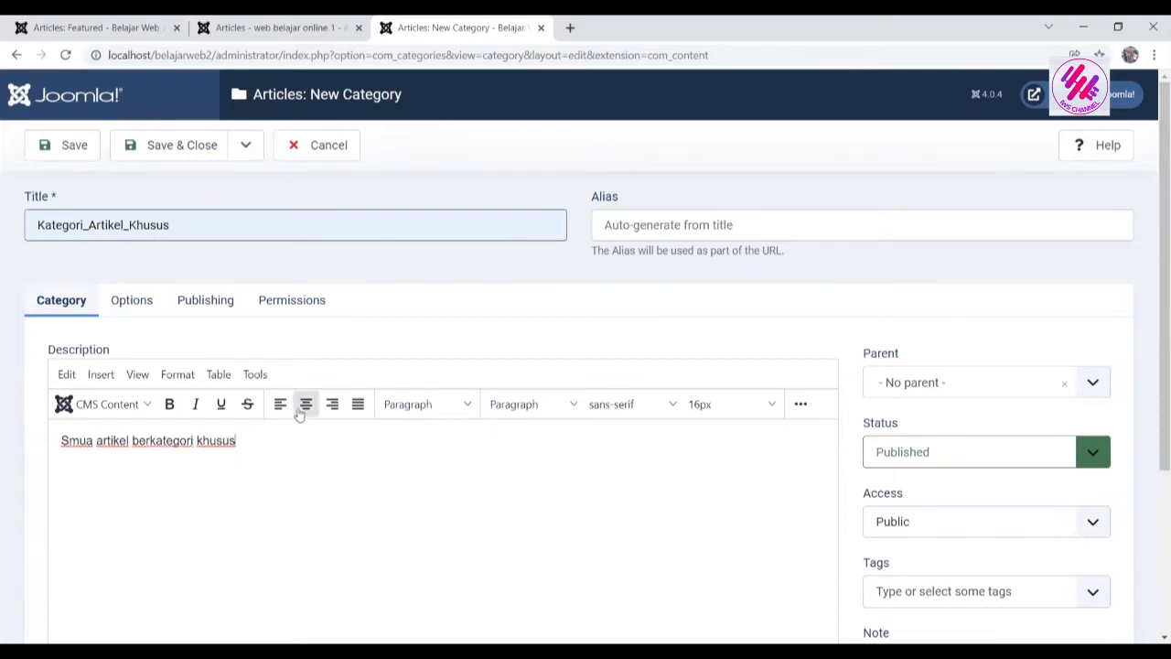
# Review the options, publishing and permission settings of Kategori_Artikel_Khusus, and save and close the category.
pyautogui.click(122, 302)
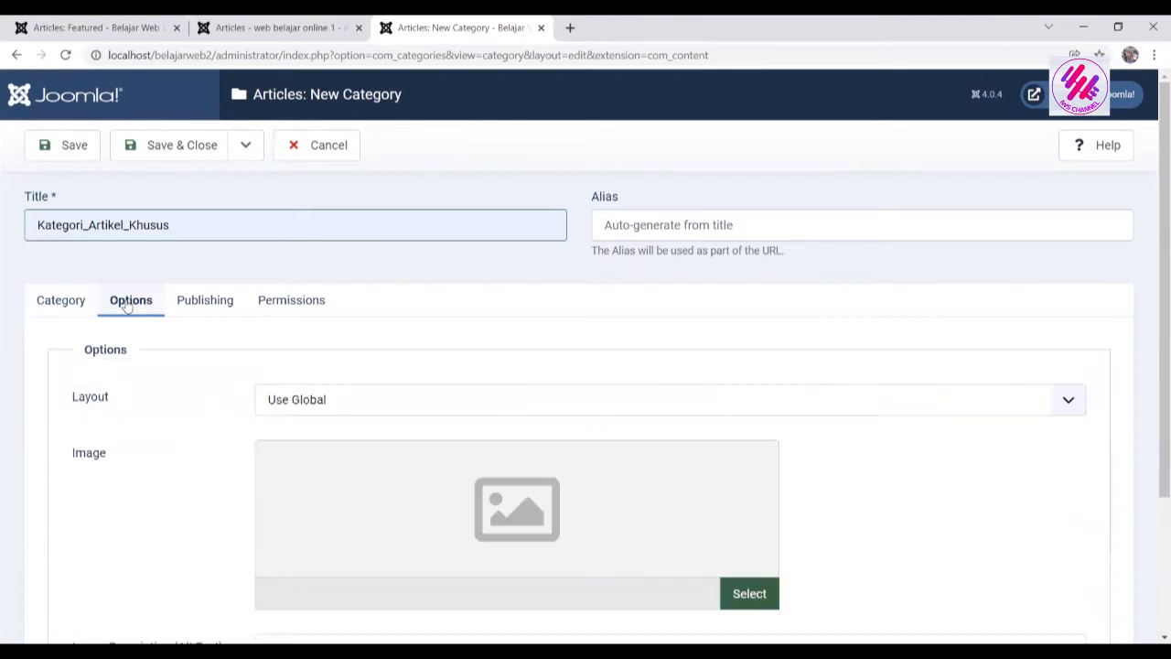
pyautogui.click(209, 302)
pyautogui.click(280, 301)
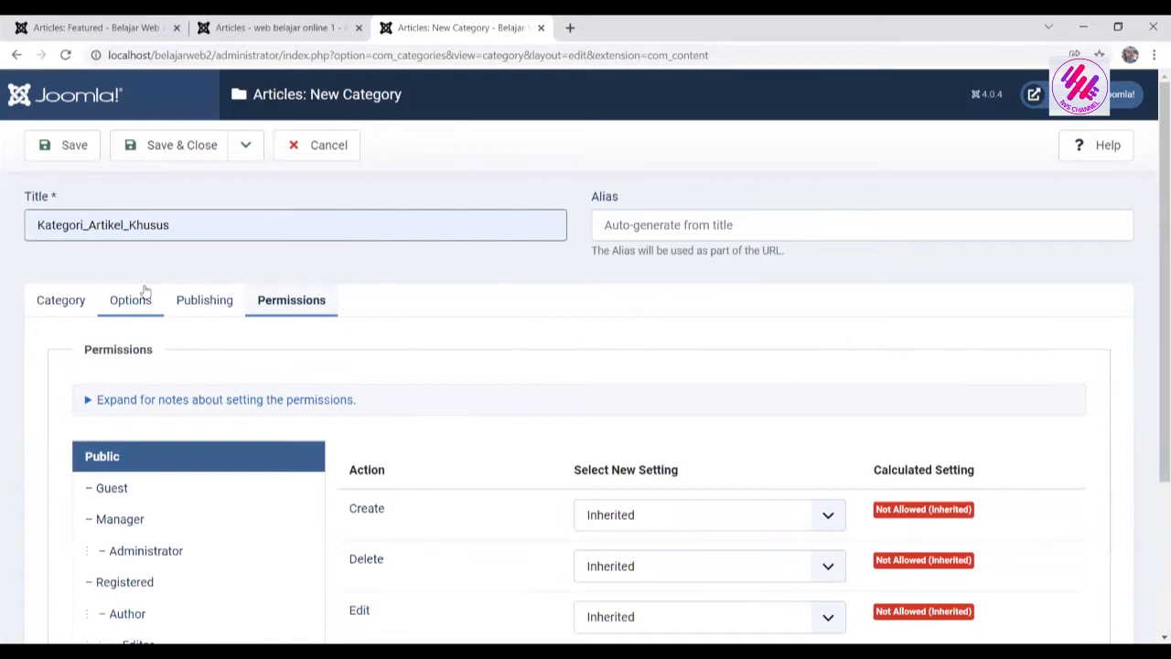
pyautogui.click(66, 302)
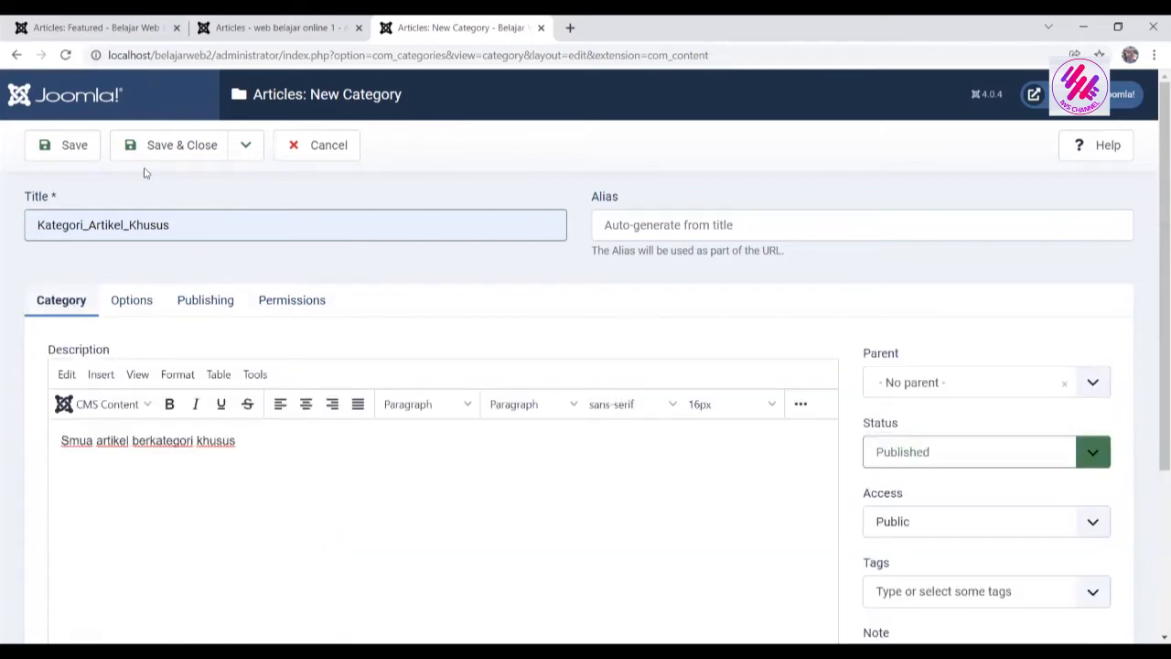
pyautogui.click(179, 144)
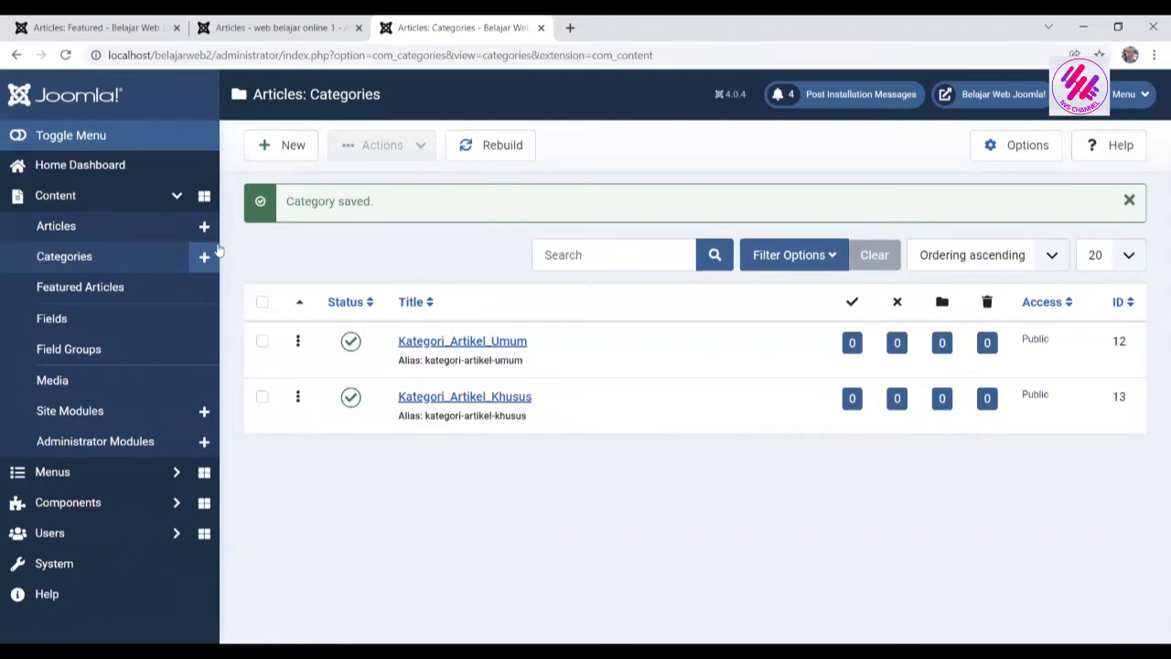
# Open the articles list, and search Google for Coto in a new browser tab.
pyautogui.click(124, 226)
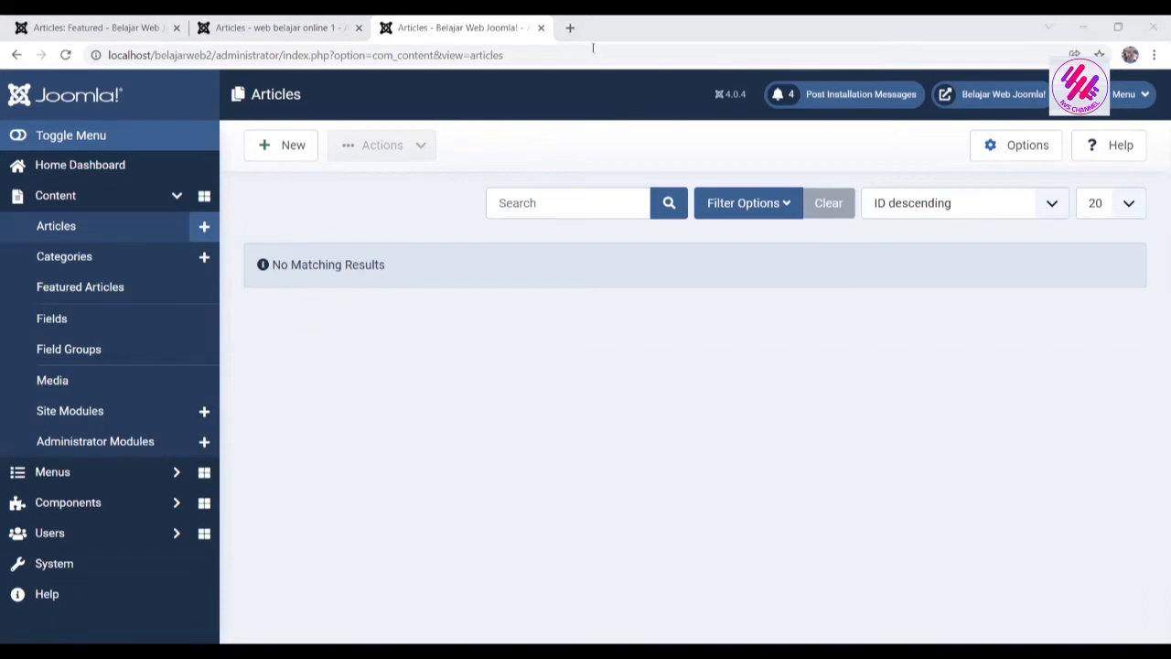
pyautogui.click(571, 29)
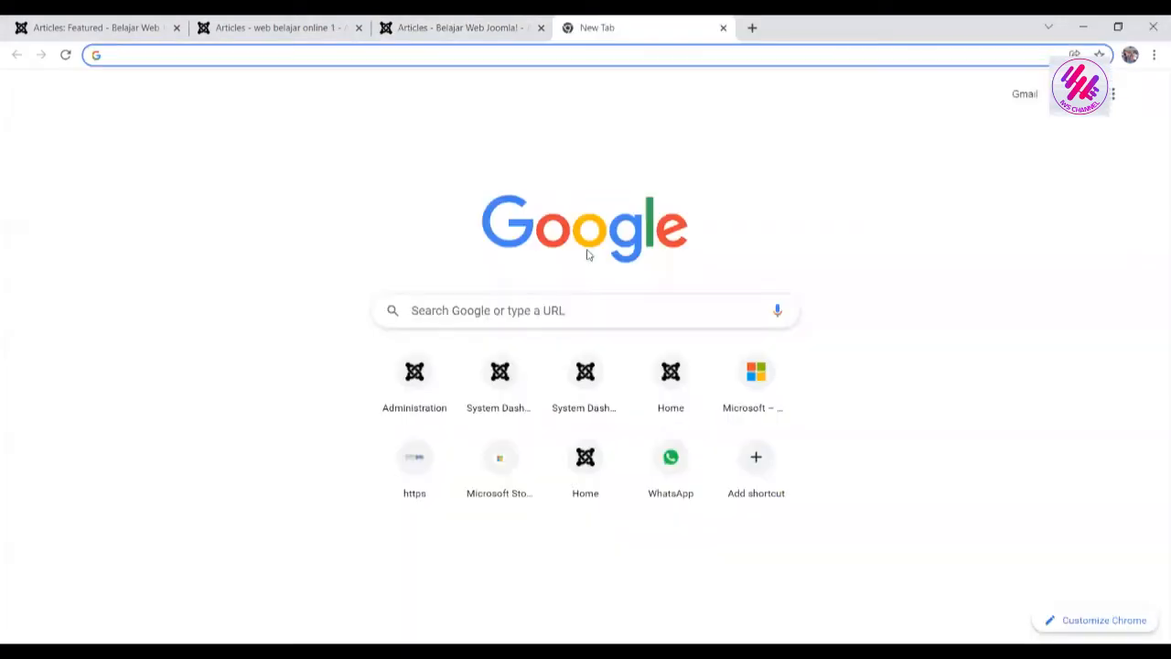
pyautogui.click(569, 311)
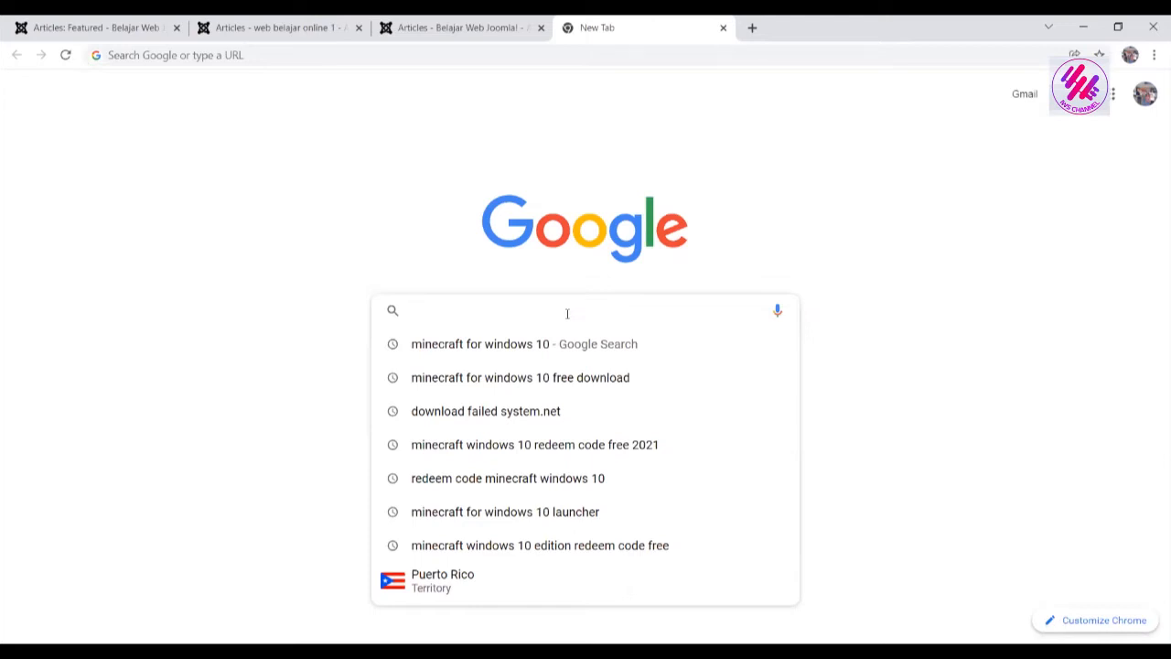
pyautogui.write('Coto')
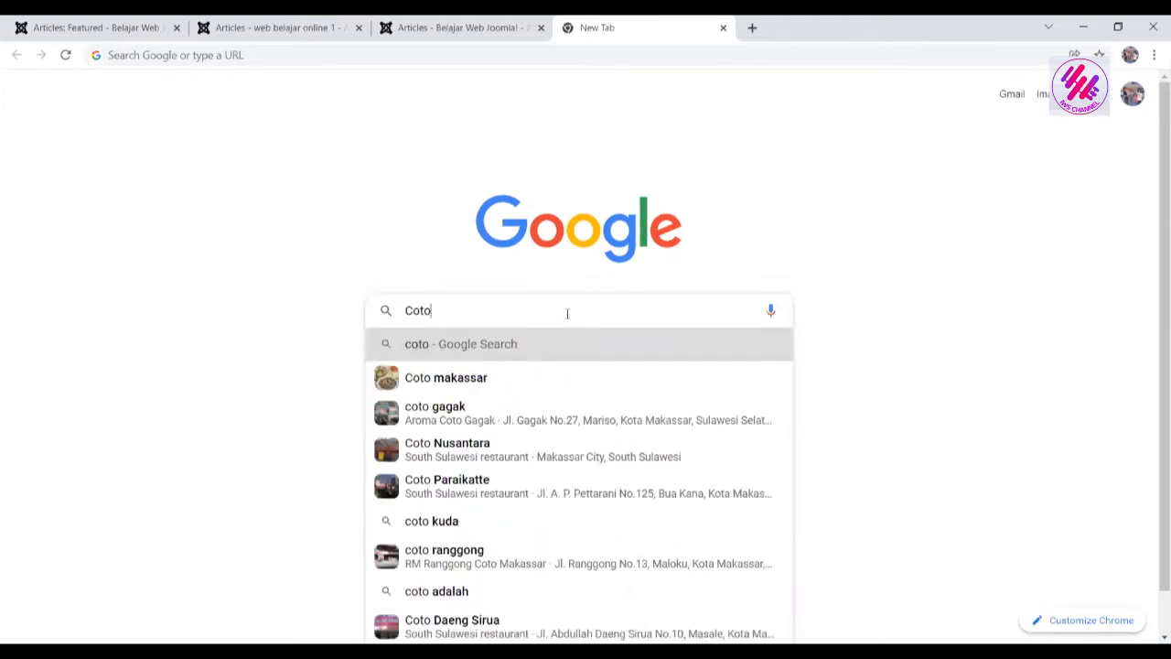
pyautogui.press('Return')
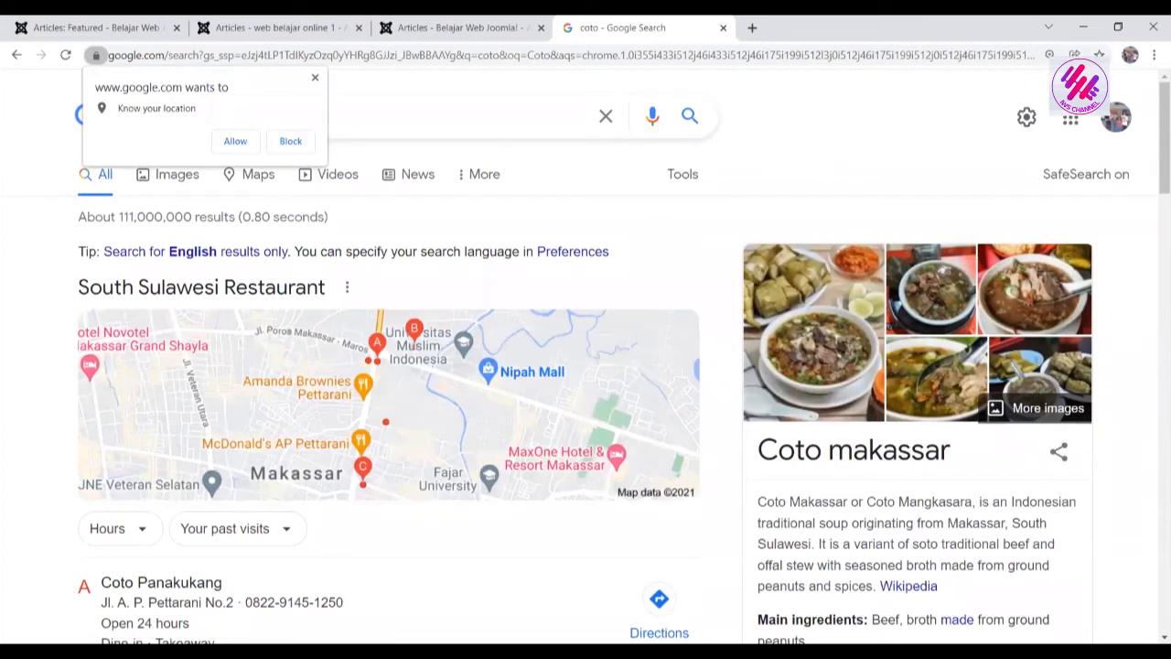
# Allow Google's location request and open the Indonesian Wikipedia article on Coto makassar from the search results.
pyautogui.scroll(-8, 616, 237)
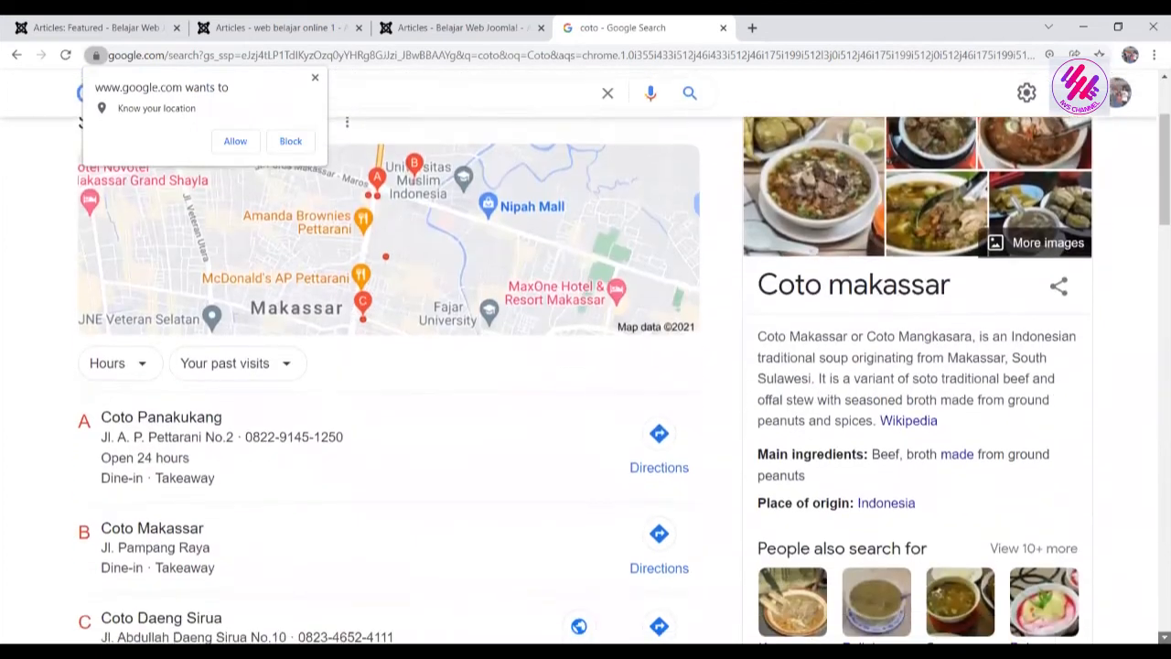
pyautogui.click(235, 142)
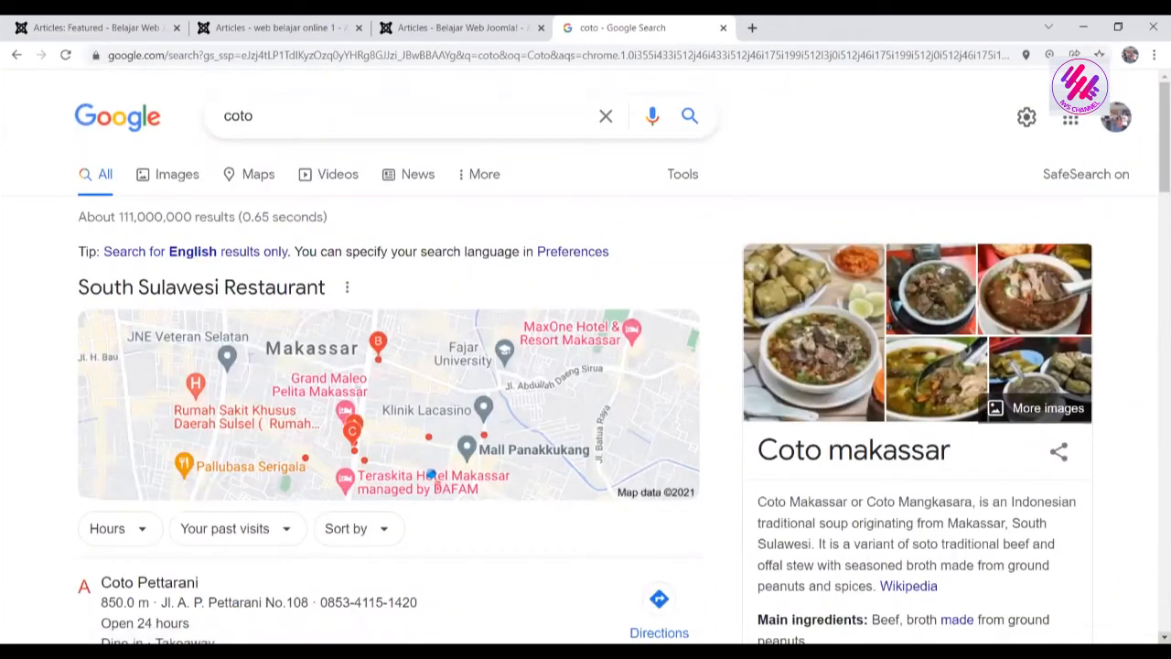
pyautogui.scroll(-2, 586, 366)
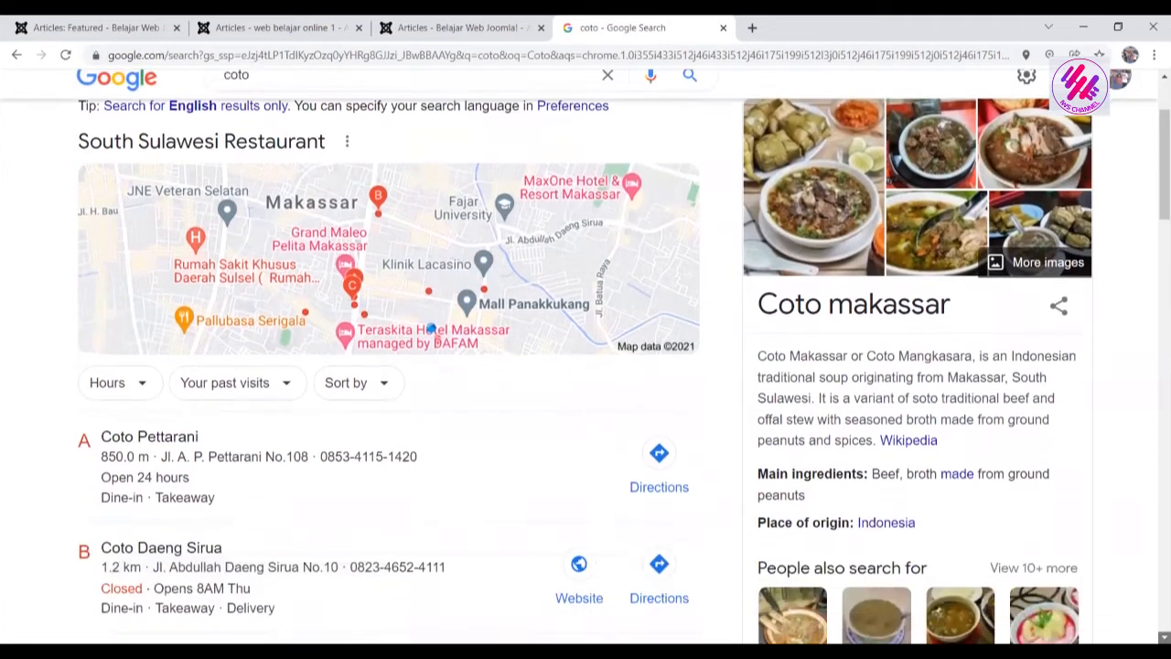
pyautogui.scroll(-5, 586, 366)
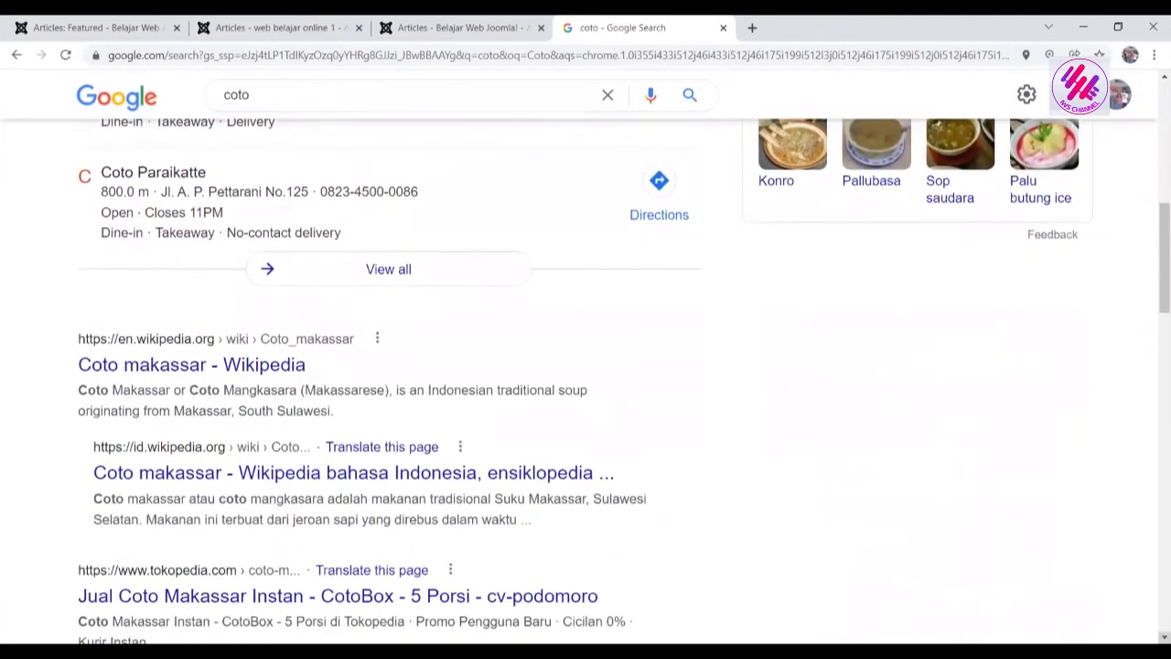
pyautogui.scroll(-1, 805, 512)
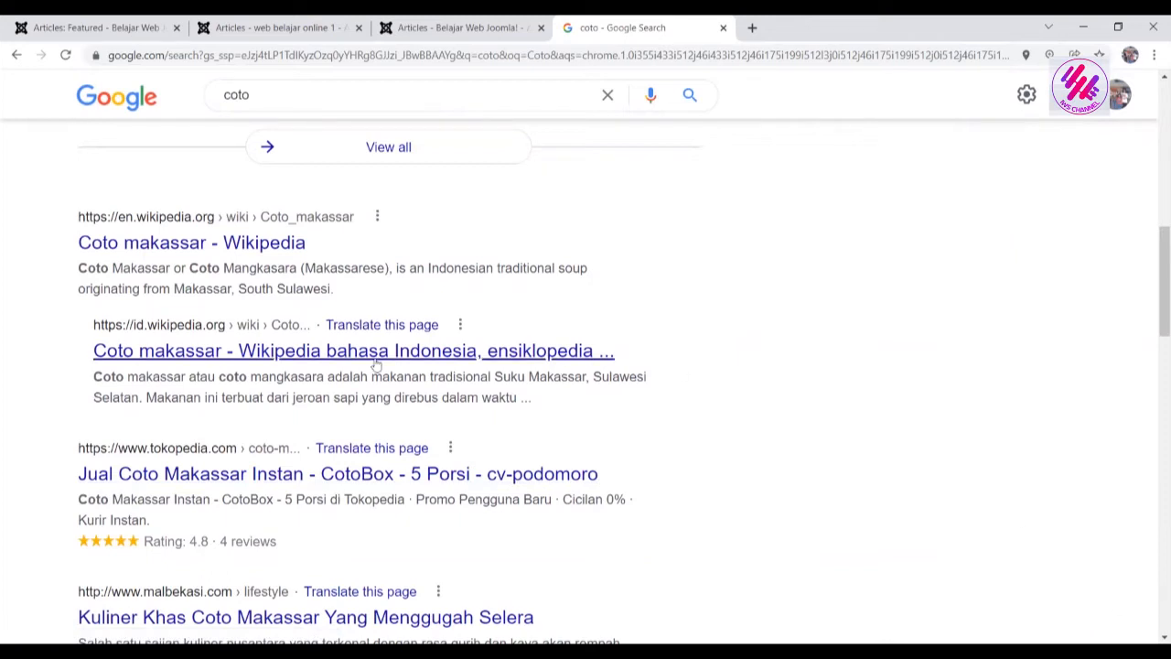
pyautogui.click(338, 352)
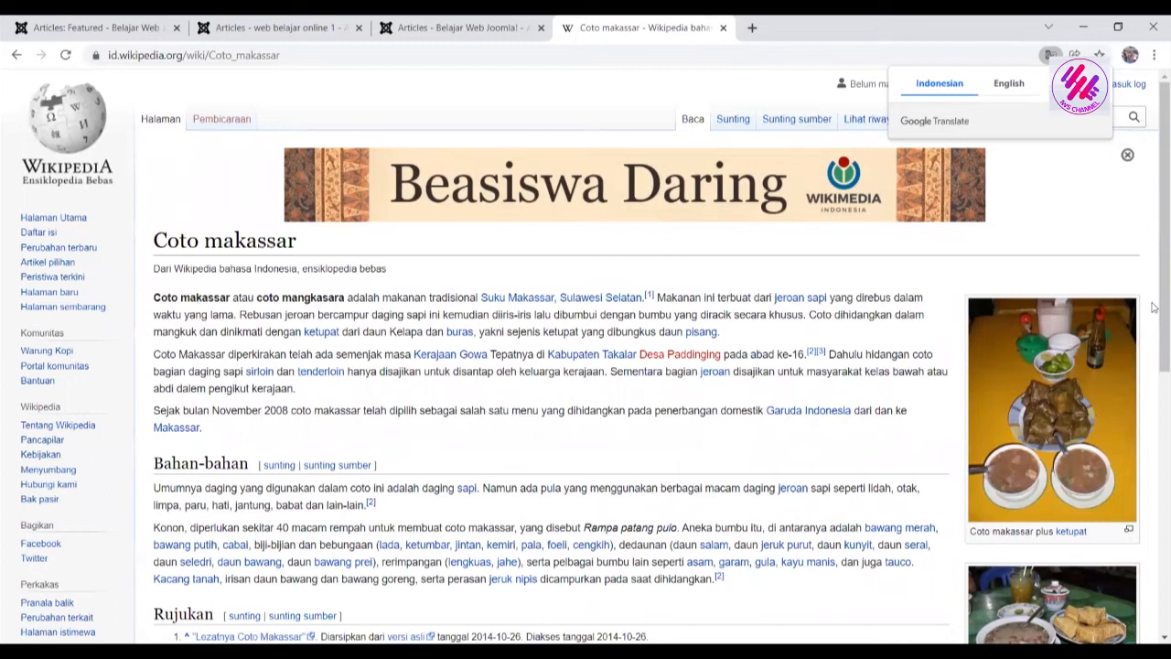
# Start saving the "Dengan ketupat daun nipah" photo from the article, choosing the folder D:\xampp\htdocs\arsip_iws as destination.
pyautogui.scroll(-2, 1155, 308)
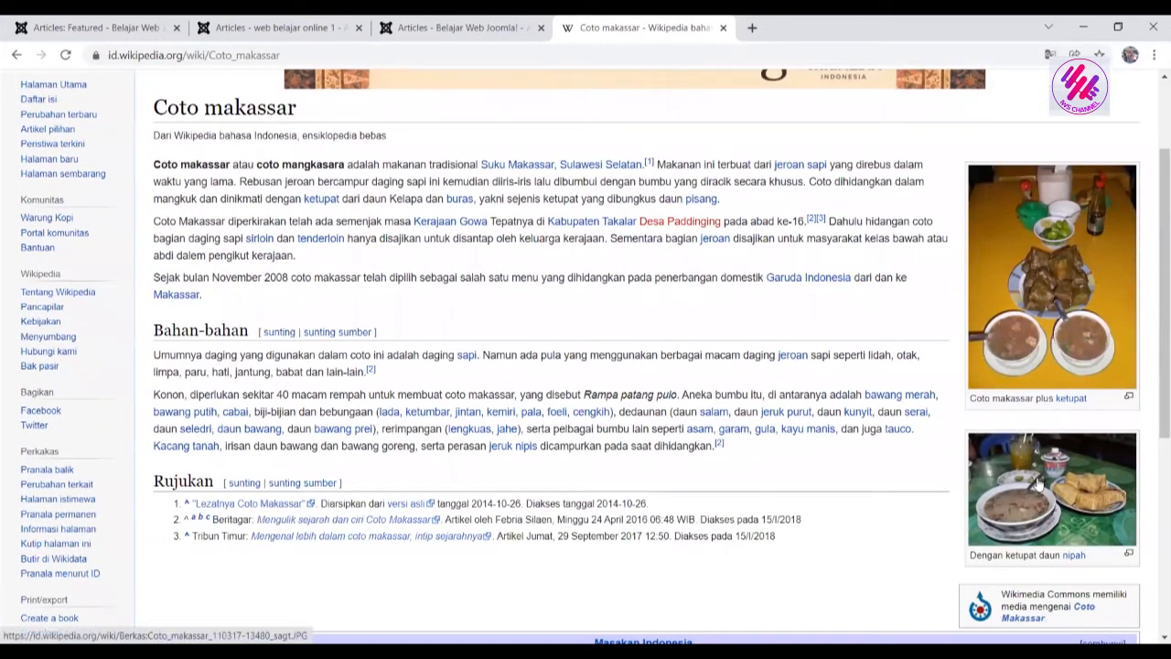
pyautogui.rightClick(1039, 485)
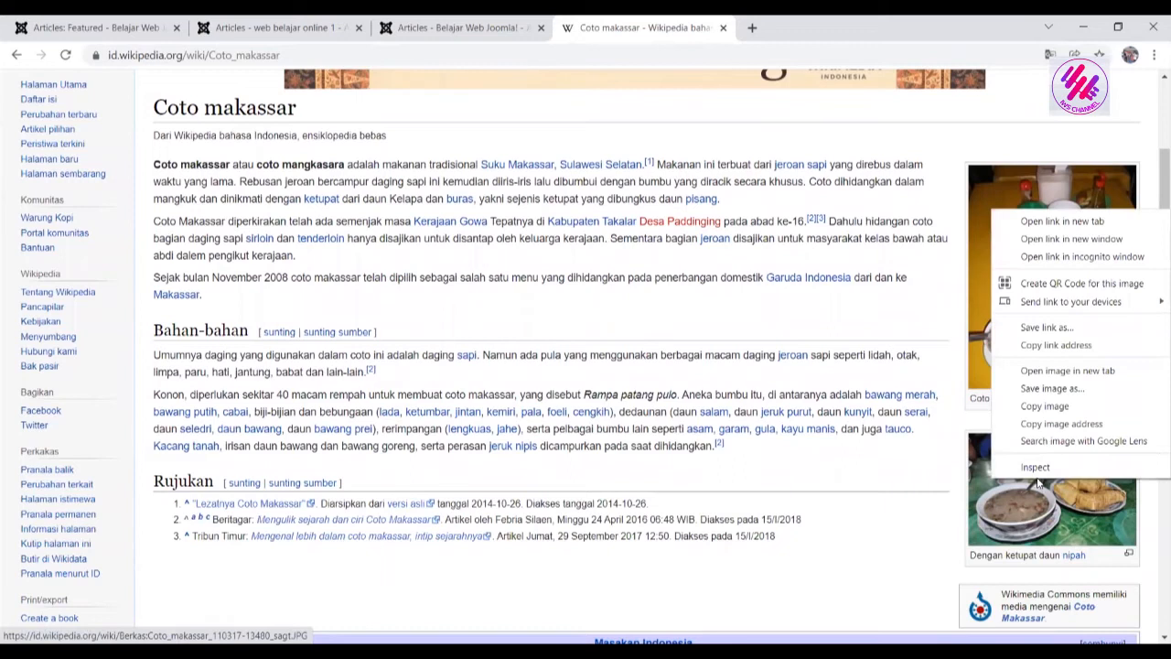
pyautogui.click(1082, 390)
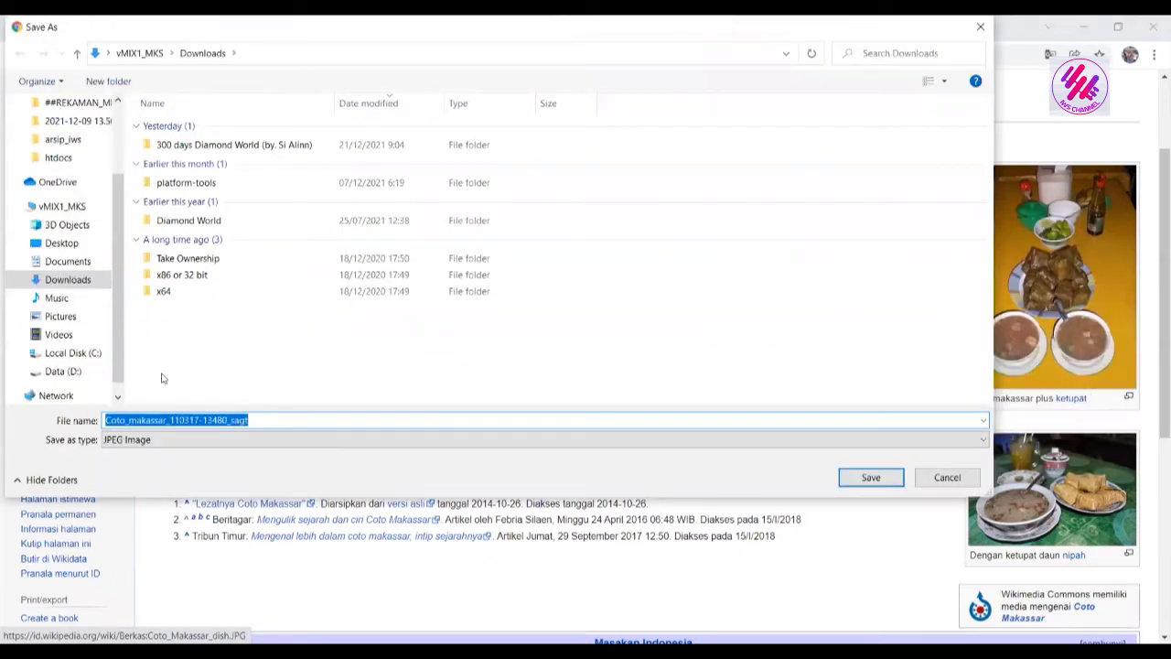
pyautogui.click(74, 370)
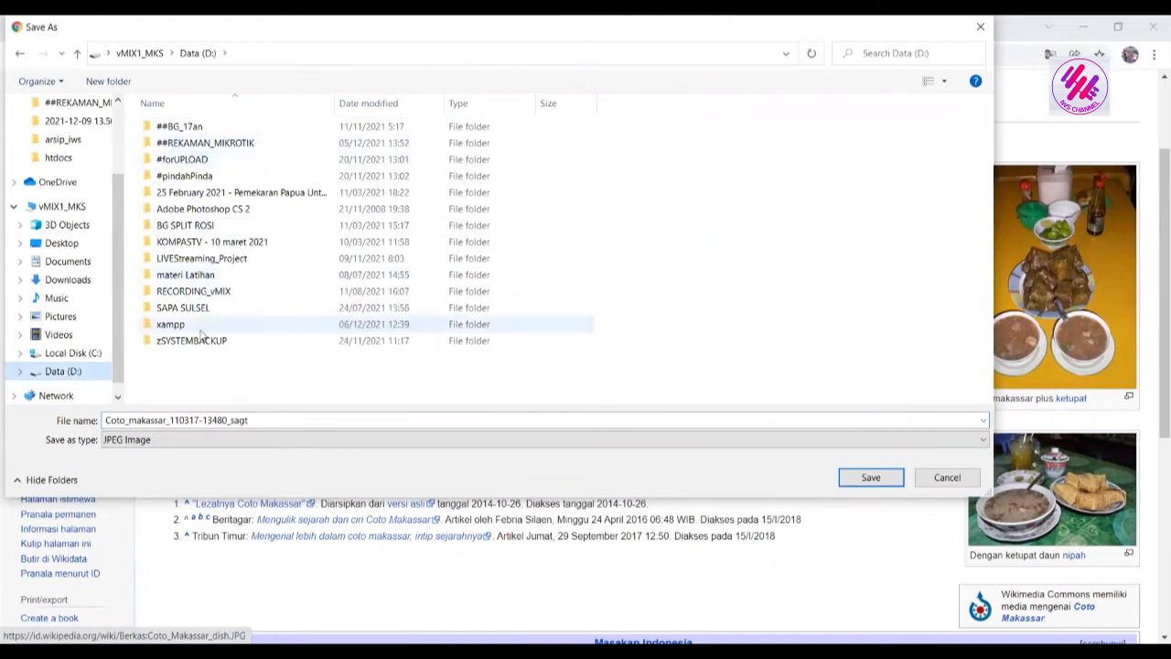
pyautogui.doubleClick(199, 326)
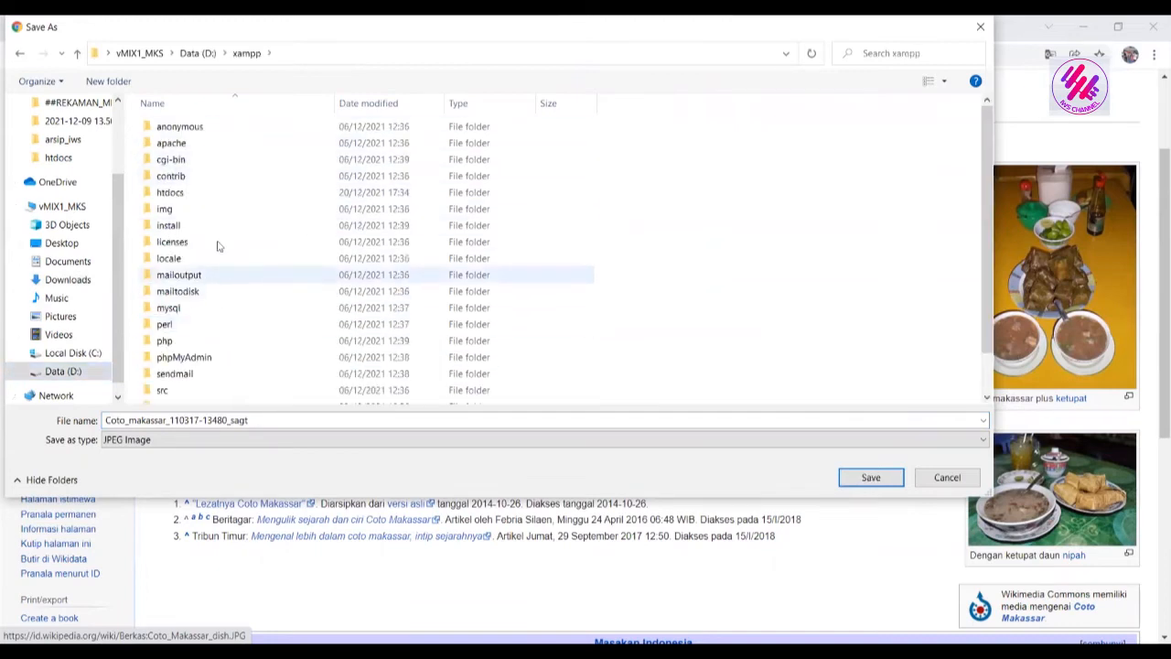
pyautogui.click(209, 195)
pyautogui.doubleClick(211, 201)
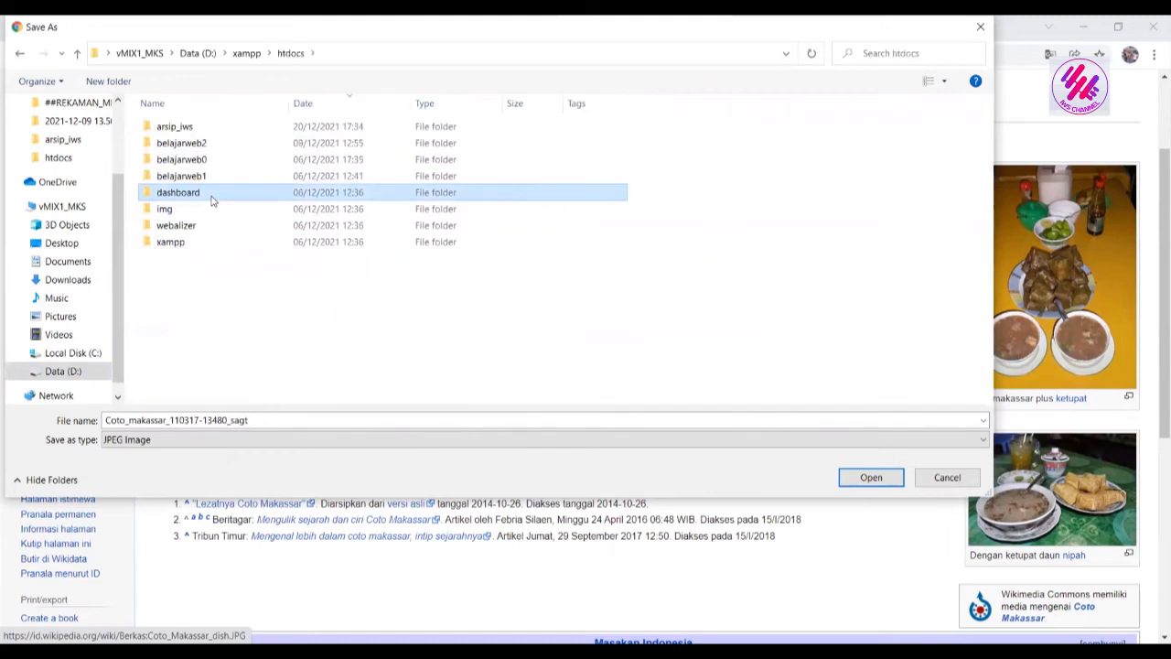
pyautogui.click(216, 126)
pyautogui.doubleClick(216, 126)
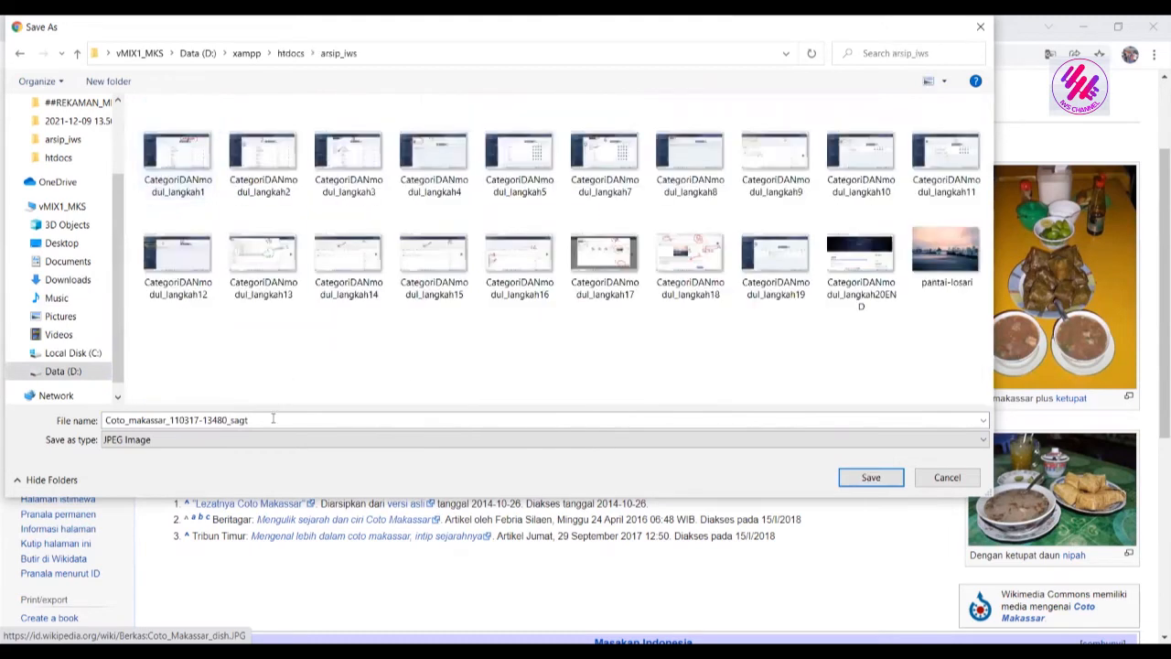
# Shorten the image's file name to Coto_makassar_ and save it as a JPEG image.
pyautogui.click(304, 417)
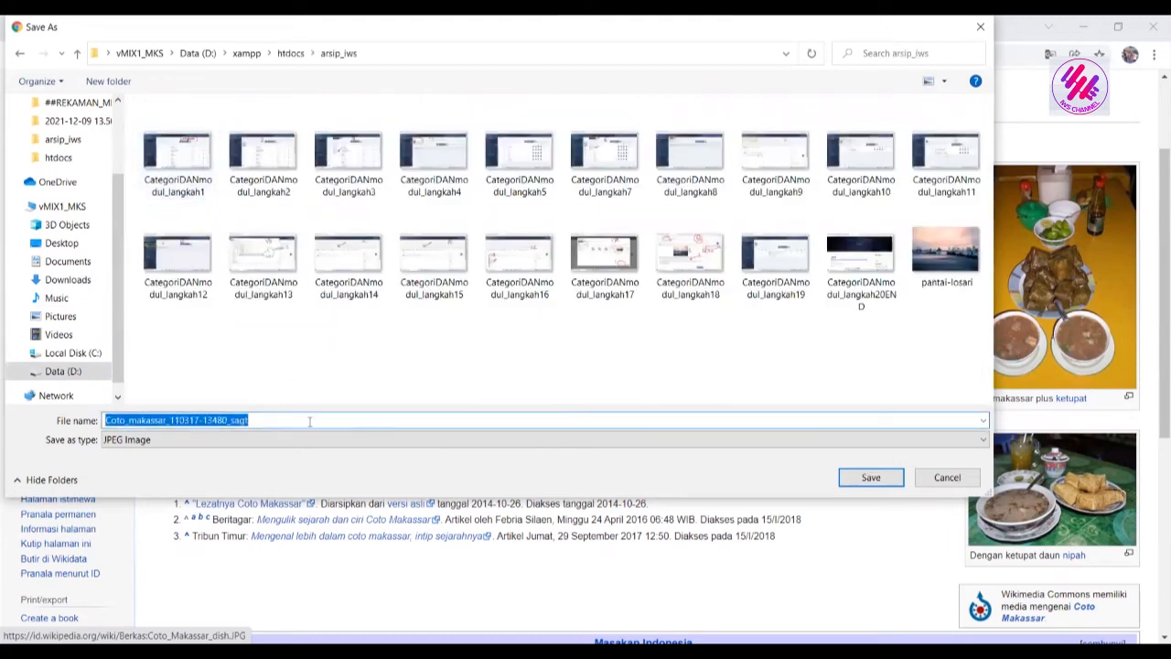
pyautogui.click(309, 419)
pyautogui.press('BackSpace')
pyautogui.press('BackSpace')
pyautogui.press('BackSpace')
pyautogui.press('BackSpace')
pyautogui.press('BackSpace')
pyautogui.press('BackSpace')
pyautogui.press('BackSpace')
pyautogui.press('BackSpace')
pyautogui.press('BackSpace')
pyautogui.press('BackSpace')
pyautogui.press('BackSpace')
pyautogui.press('BackSpace')
pyautogui.press('BackSpace')
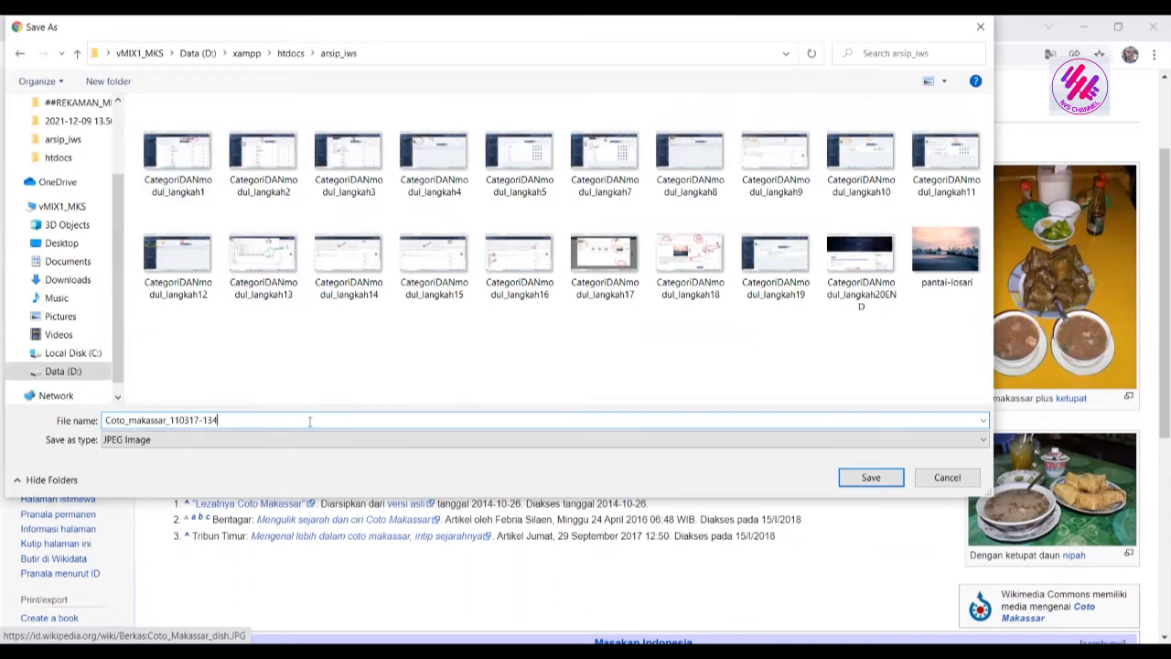
pyautogui.press('BackSpace')
pyautogui.press('BackSpace')
pyautogui.press('BackSpace')
pyautogui.press('BackSpace')
pyautogui.press('Return')
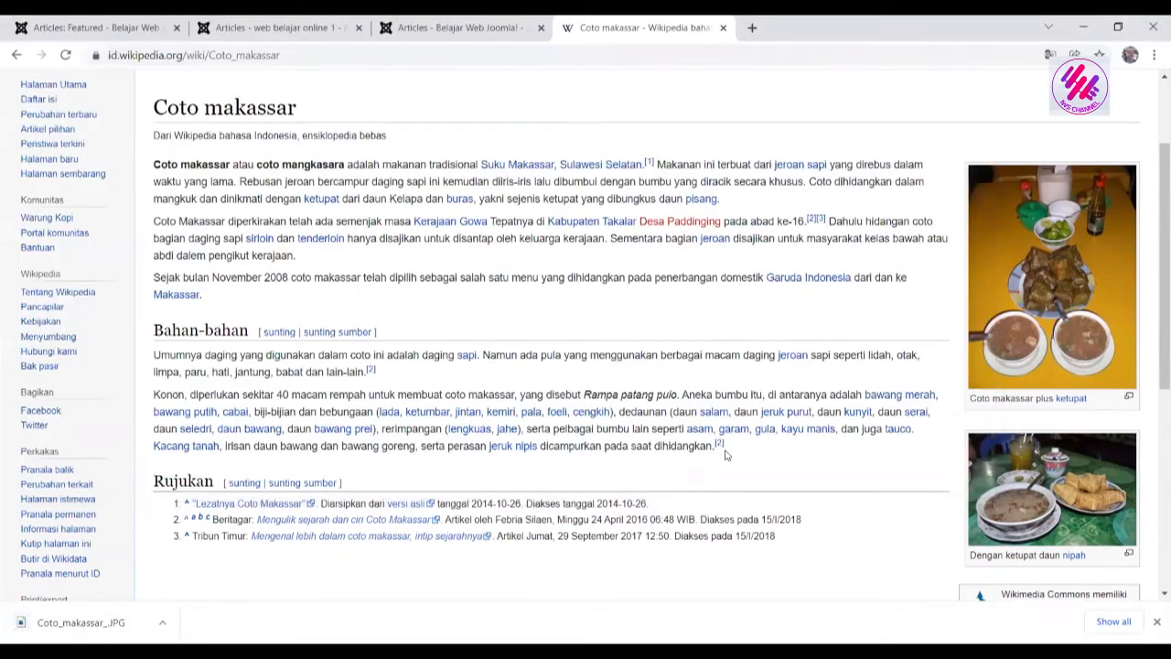
# Select the Wikipedia article's text from the Coto makassar heading through the end of the Bahan-bahan section.
pyautogui.moveTo(737, 455); pyautogui.dragTo(144, 108)
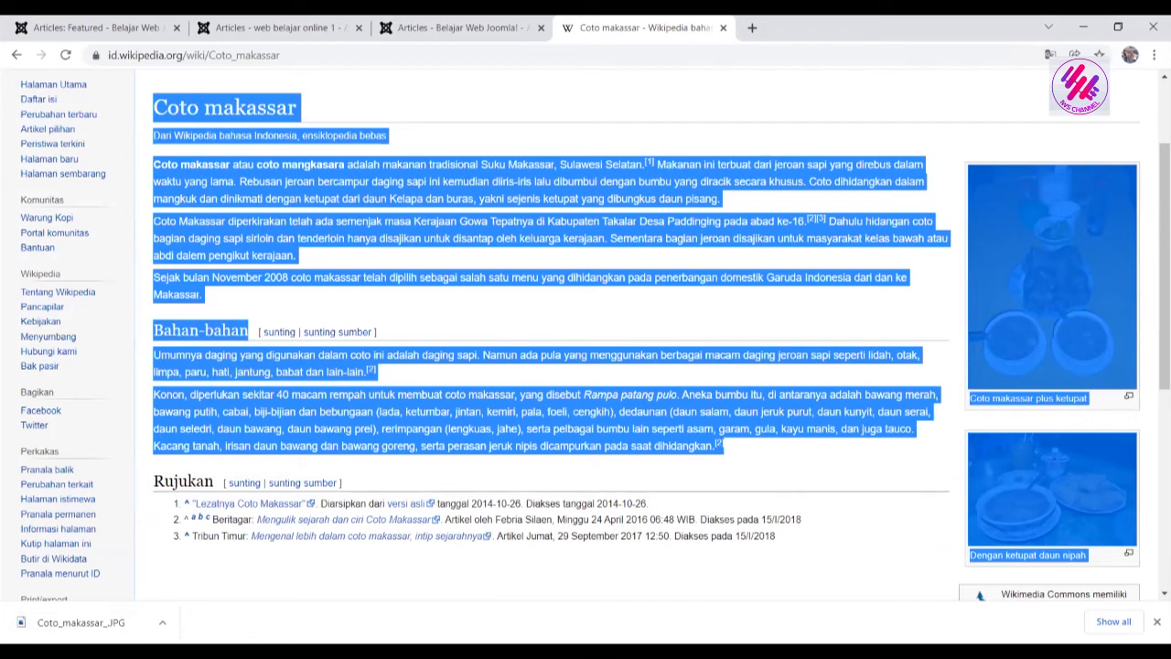
pyautogui.click(548, 539)
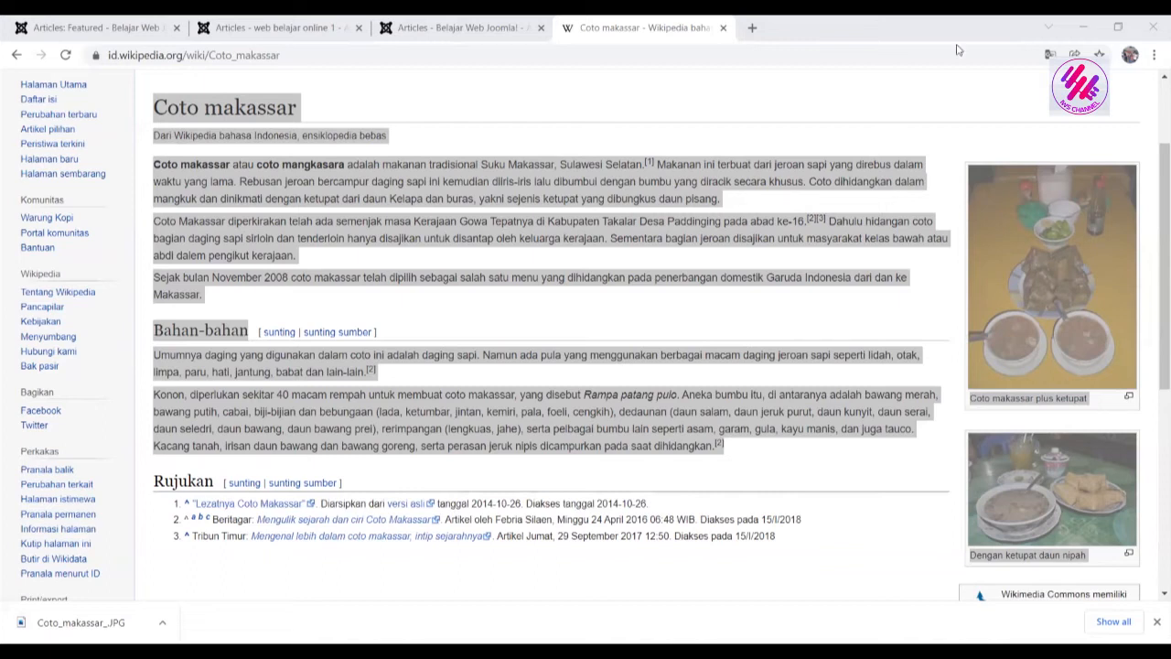
# Return to the Joomla articles list and start a new article titled Coto Makassar.
pyautogui.click(458, 28)
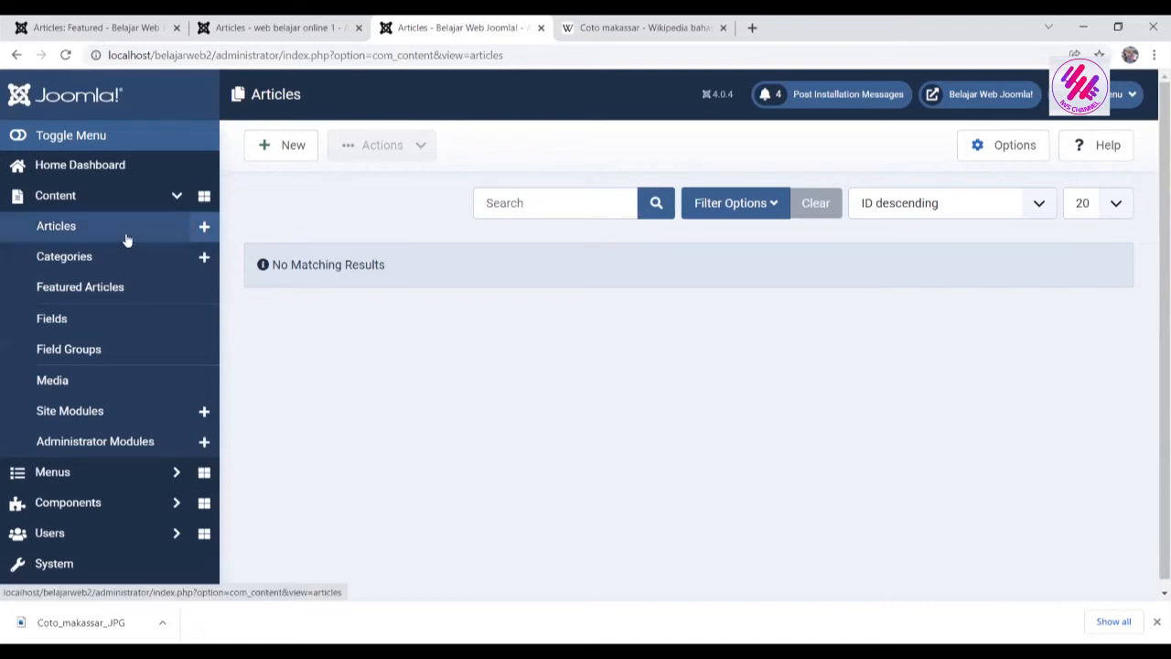
pyautogui.click(291, 154)
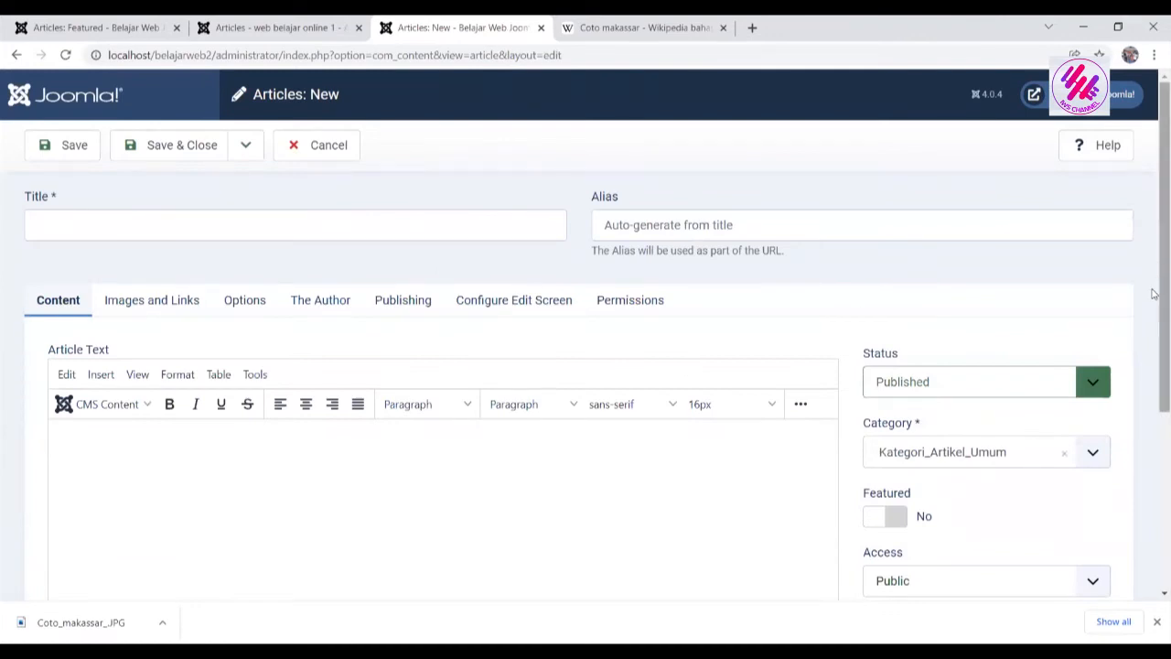
pyautogui.moveTo(1153, 292); pyautogui.dragTo(1155, 200)
pyautogui.click(418, 235)
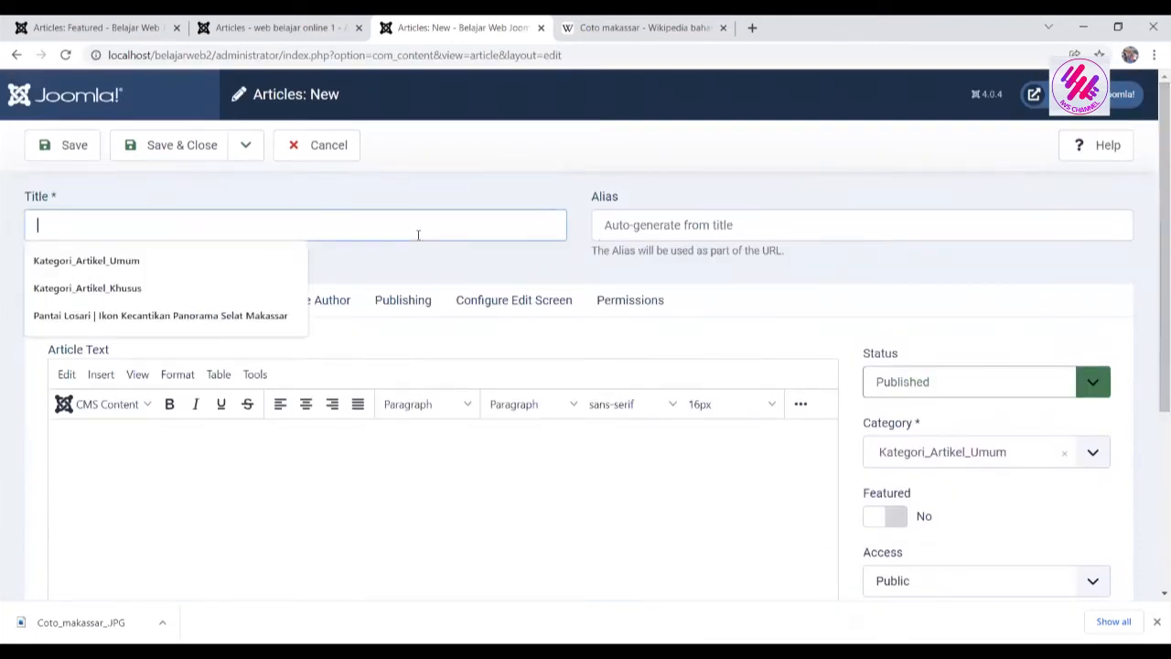
pyautogui.write('Cot')
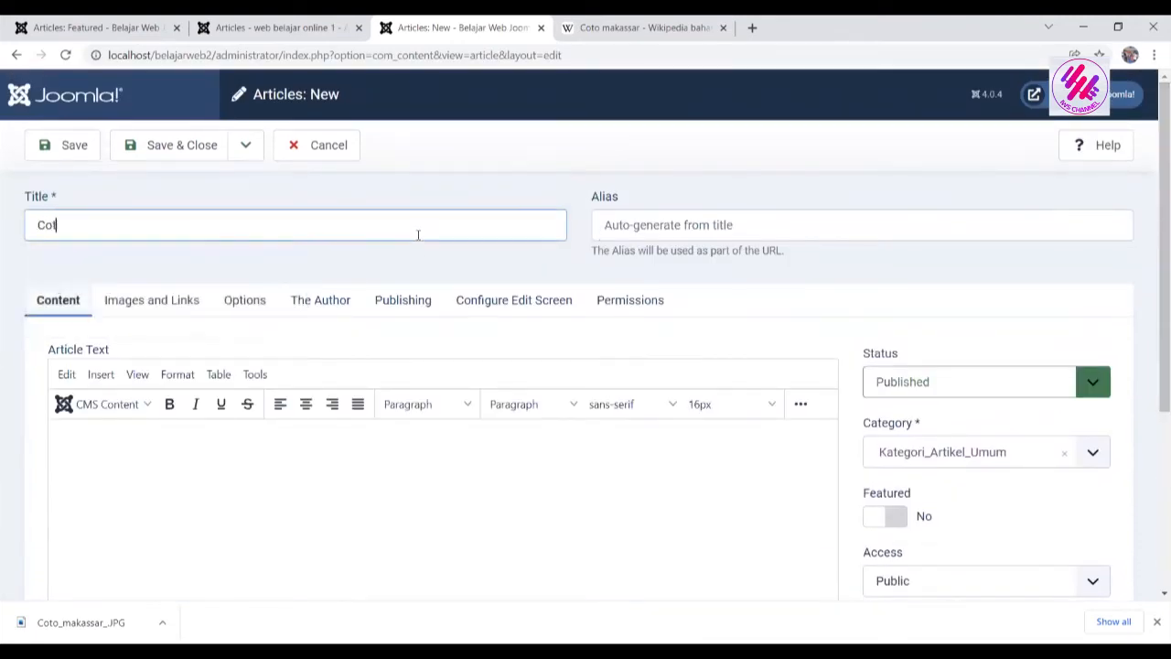
pyautogui.write('o Makassar')
# From the article editor's media insertion dialog, upload the Coto_makassar_ image in arsip_iws to the images folder.
pyautogui.scroll(-3, 1155, 439)
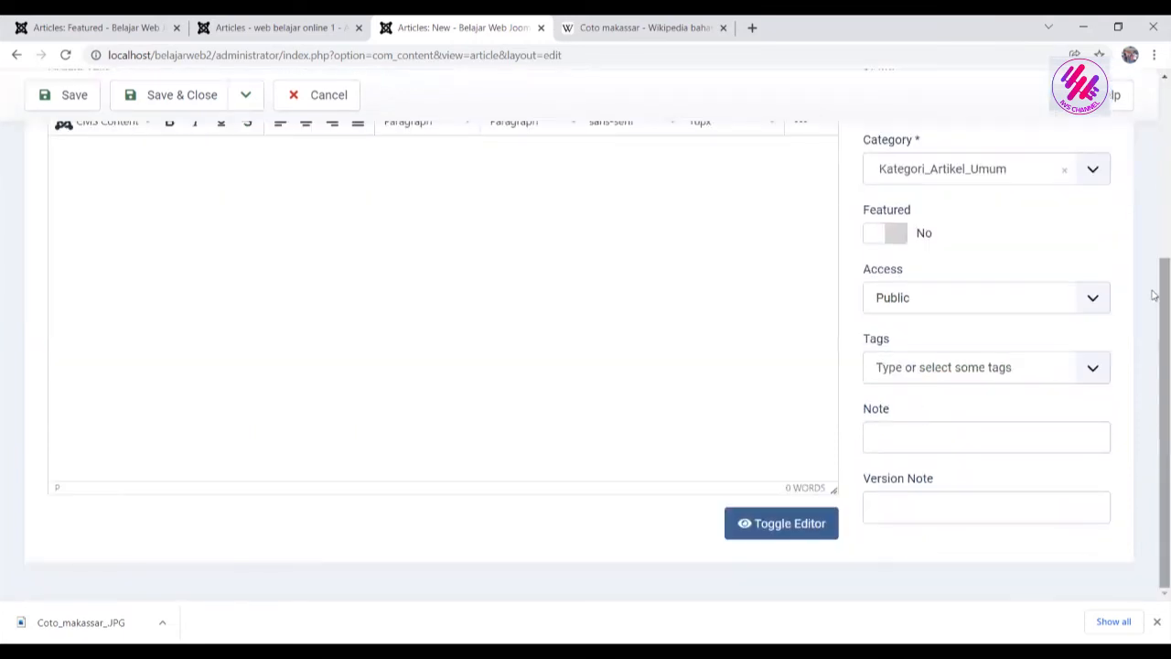
pyautogui.scroll(2, 1155, 249)
pyautogui.scroll(1, 1154, 249)
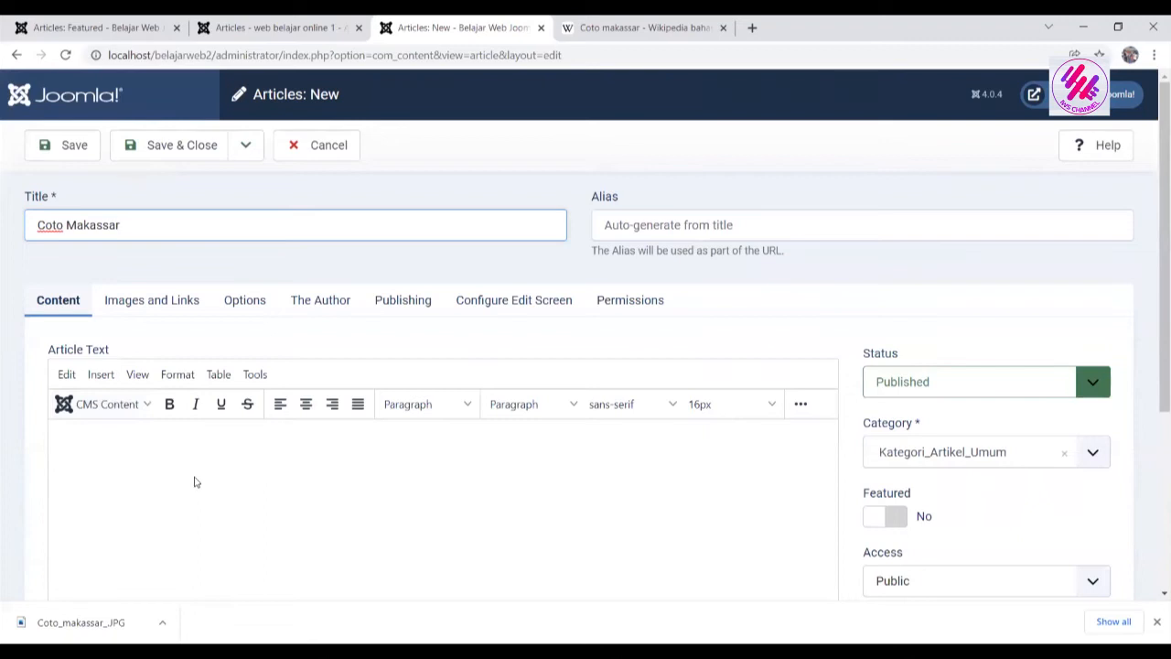
pyautogui.click(147, 405)
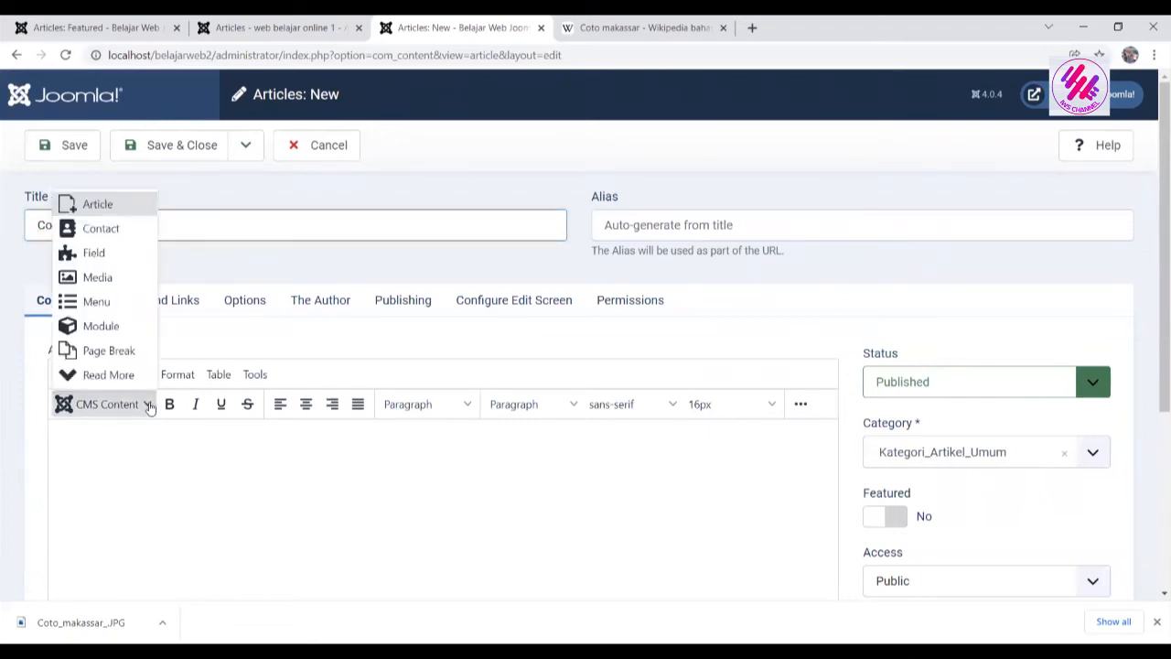
pyautogui.click(124, 283)
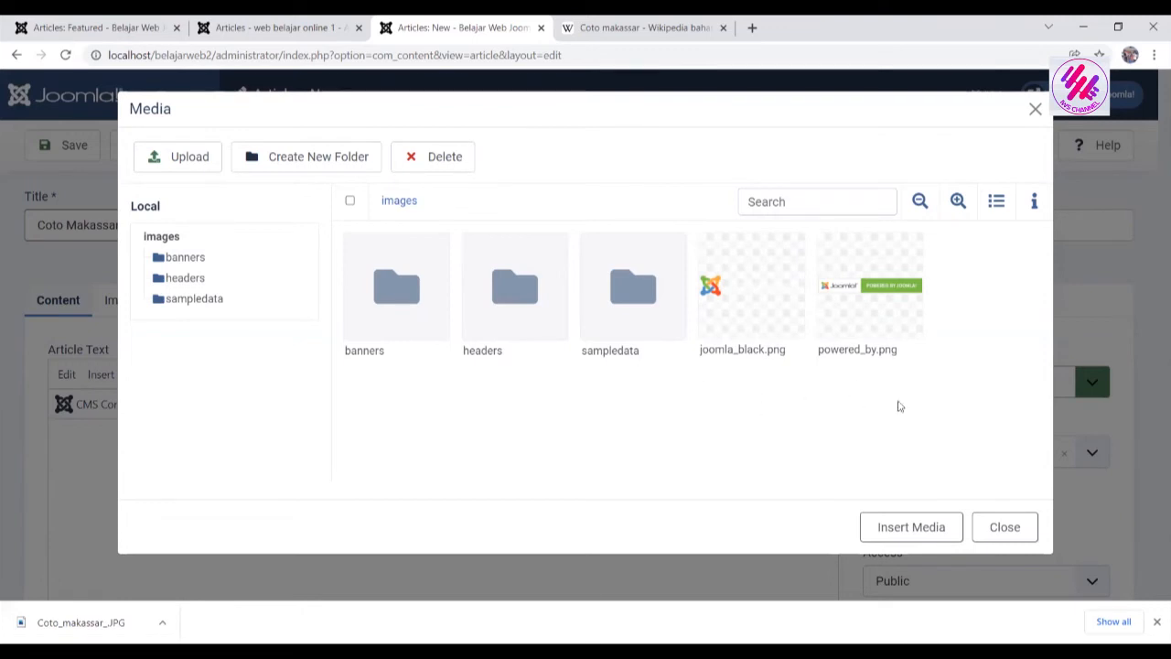
pyautogui.moveTo(880, 361)
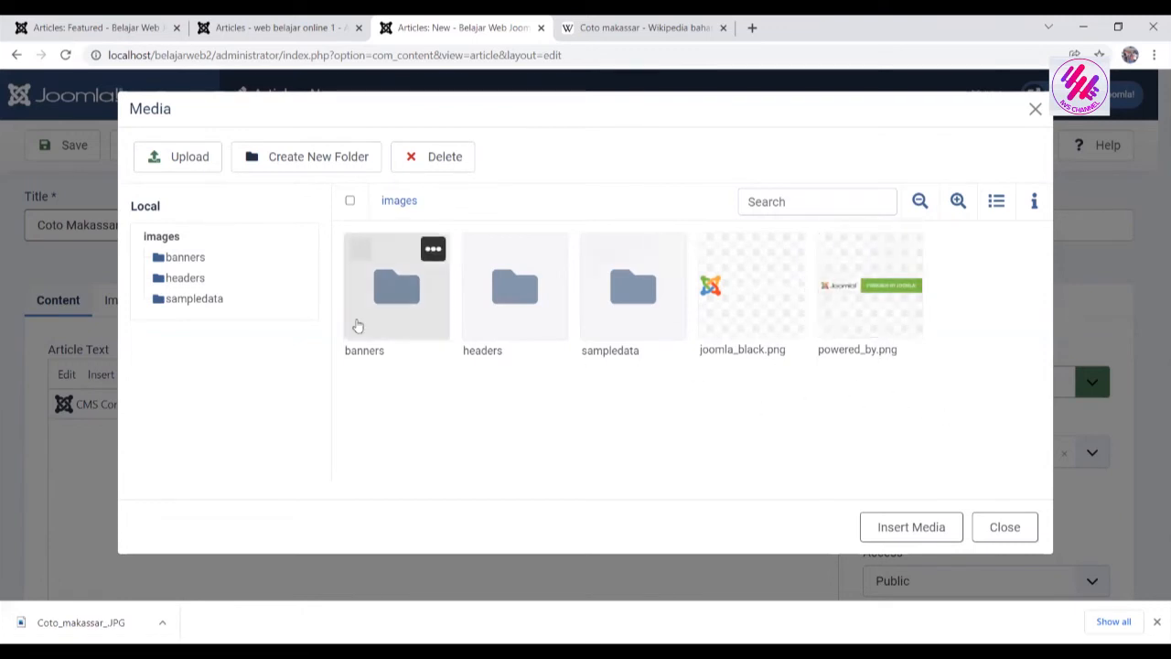
pyautogui.click(192, 166)
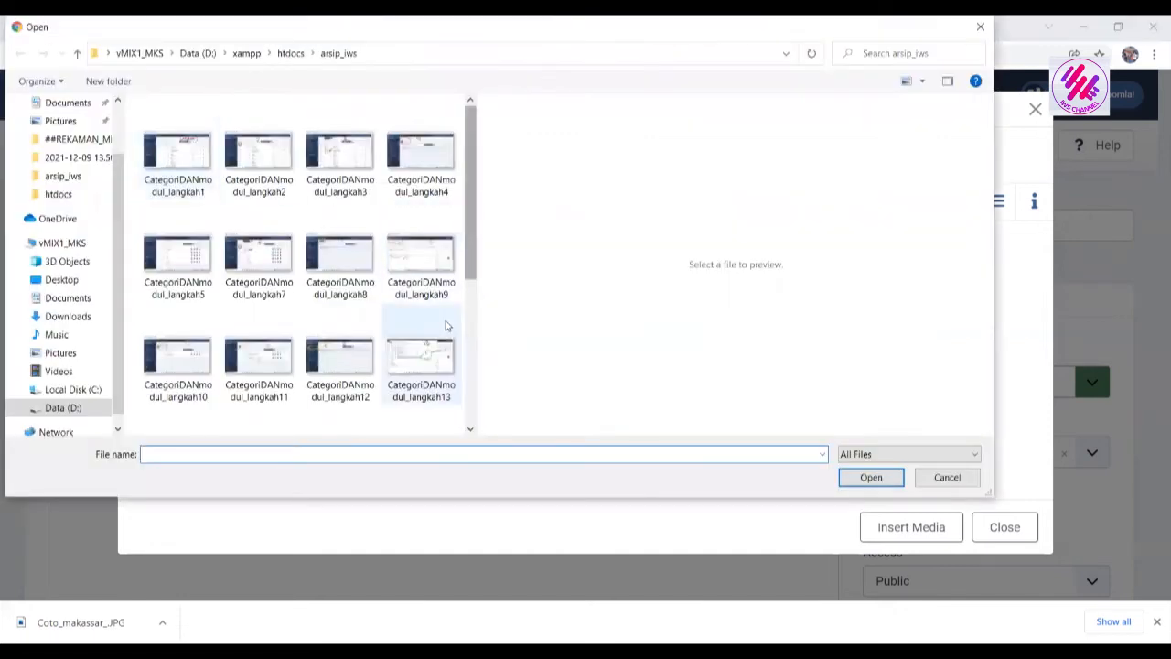
pyautogui.click(470, 430)
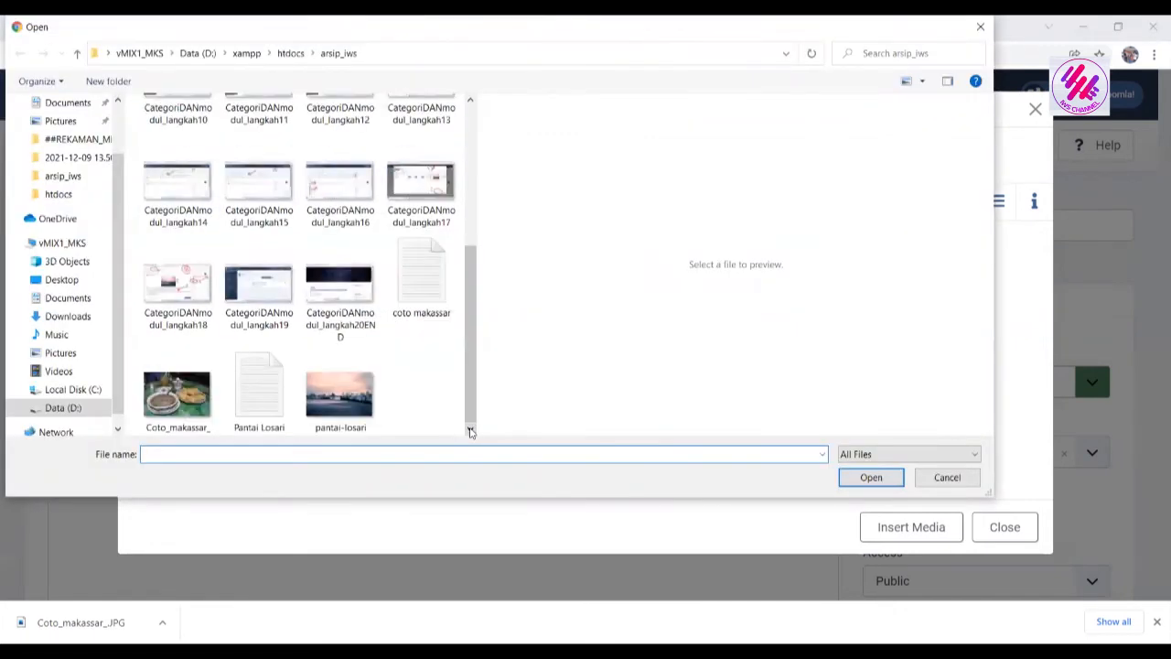
pyautogui.click(211, 403)
pyautogui.click(854, 479)
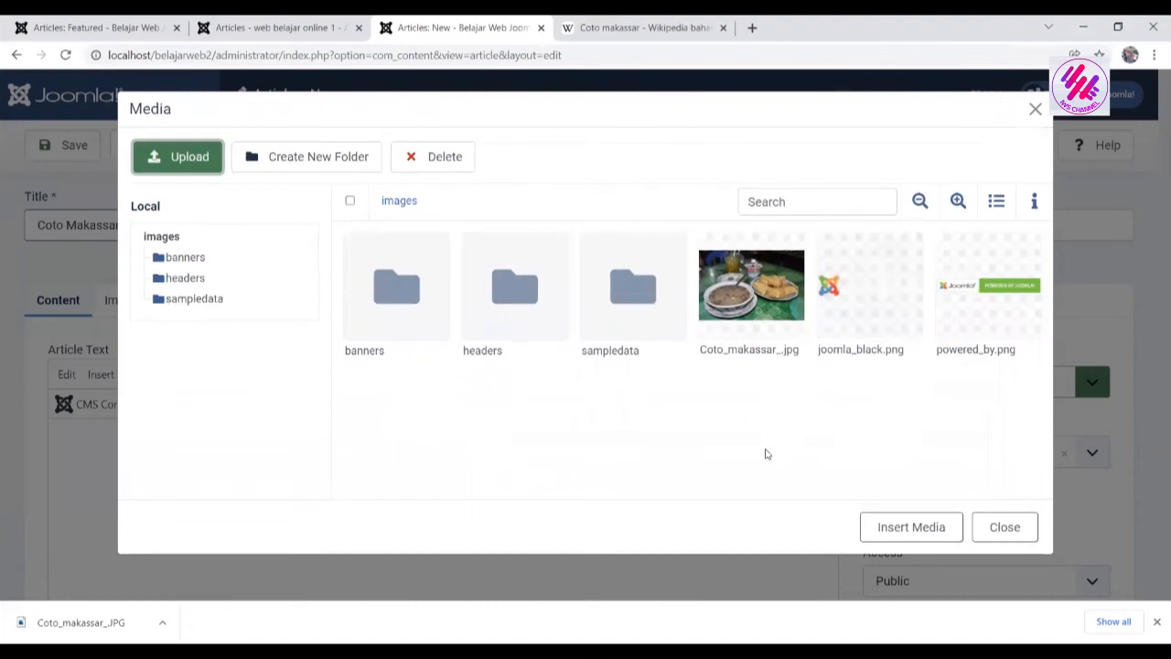
# Insert the Coto_makassar_.jpg image into the article text, centred and slightly reduced in size.
pyautogui.click(751, 316)
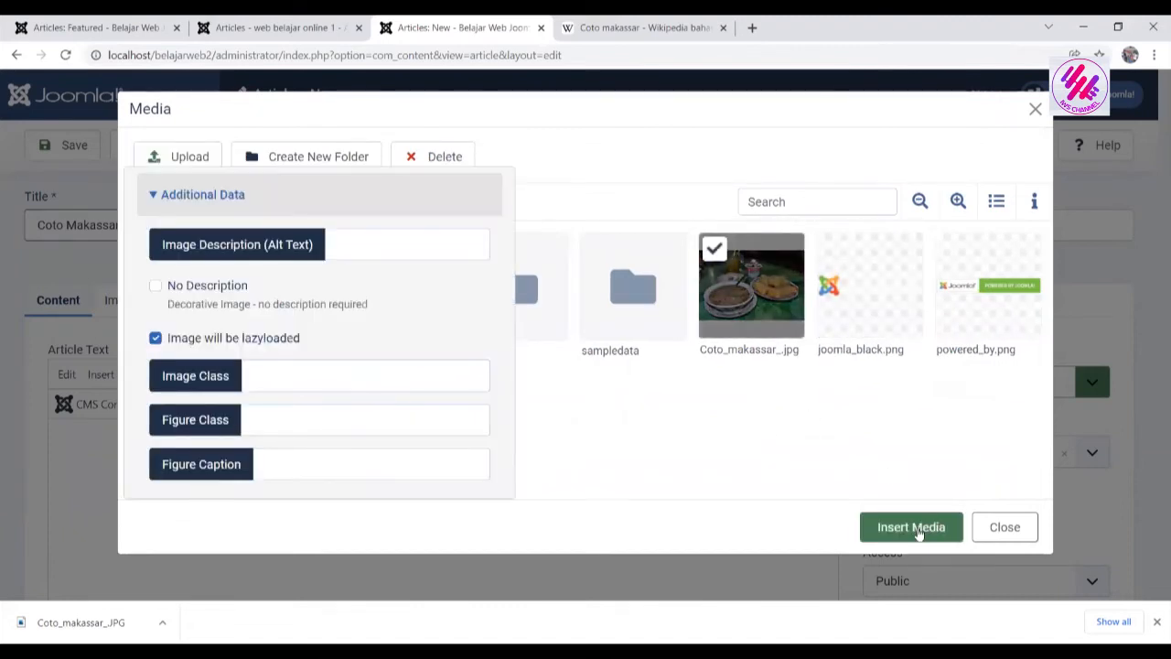
pyautogui.click(915, 529)
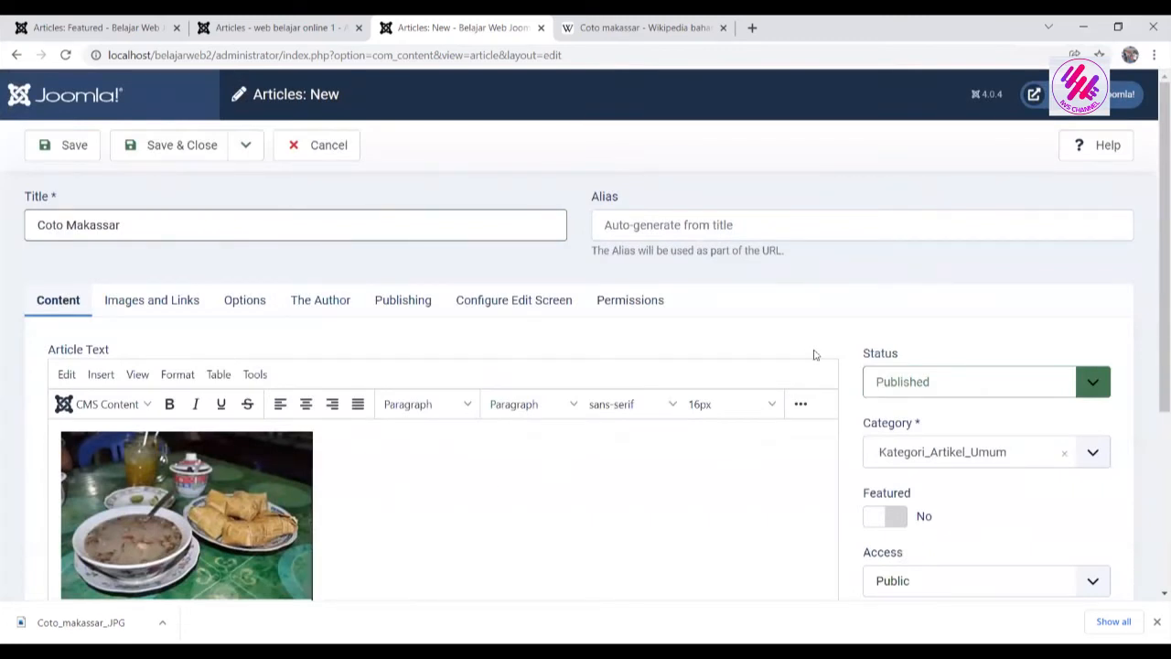
pyautogui.moveTo(1156, 293); pyautogui.dragTo(1153, 364)
pyautogui.click(266, 417)
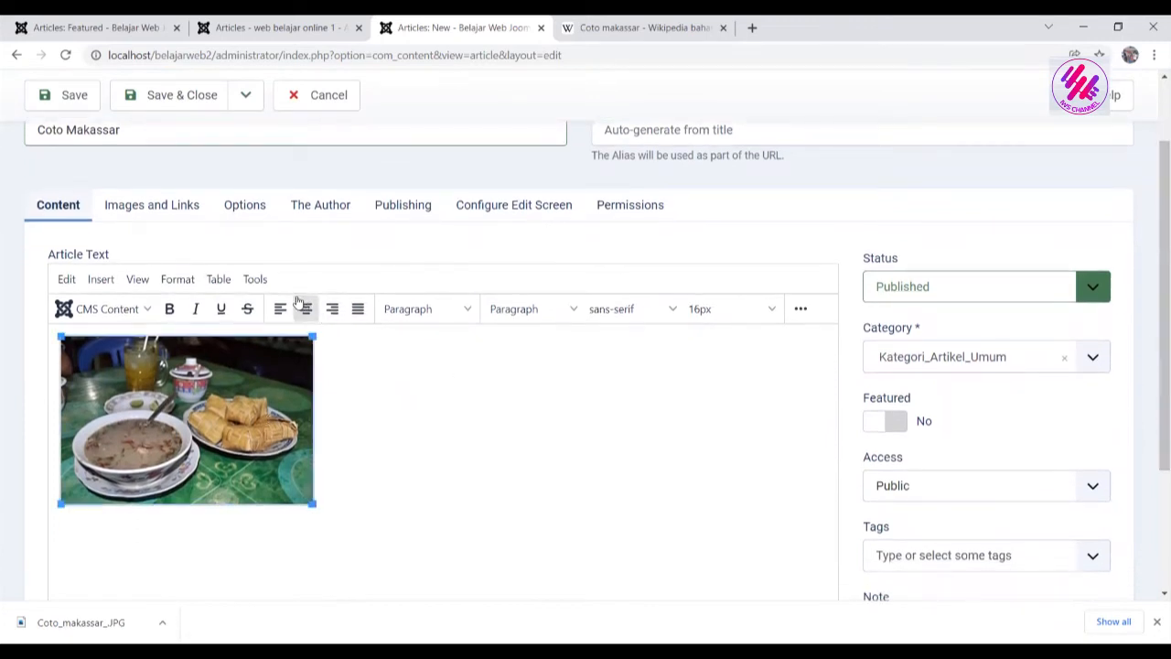
pyautogui.click(306, 309)
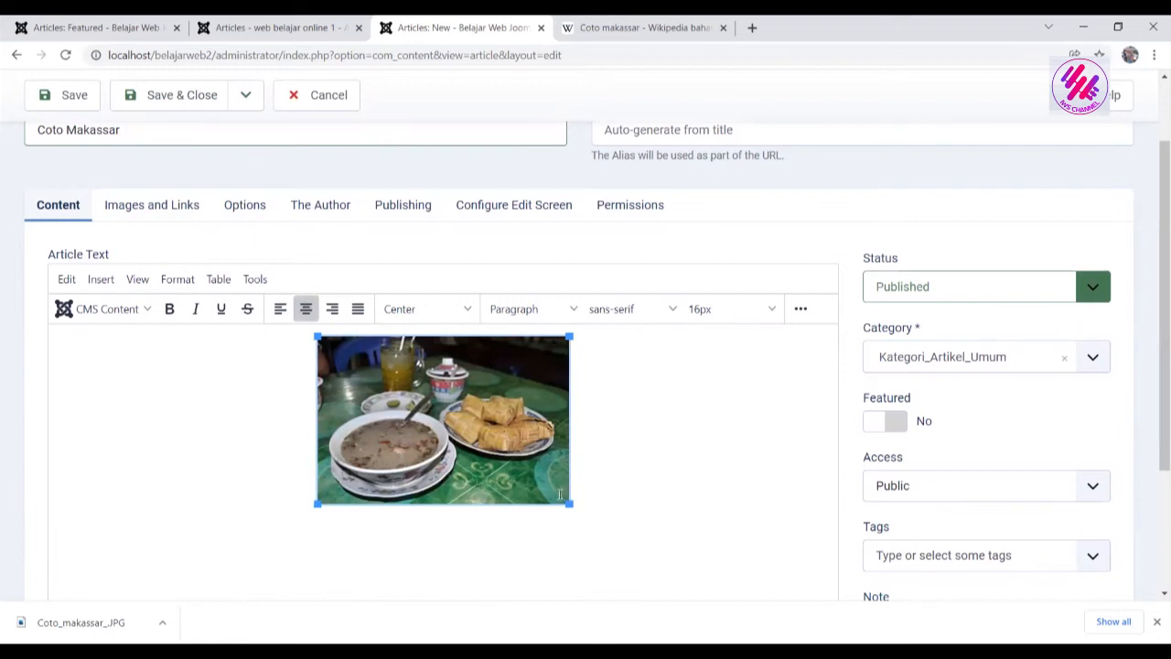
pyautogui.moveTo(572, 503); pyautogui.dragTo(539, 483)
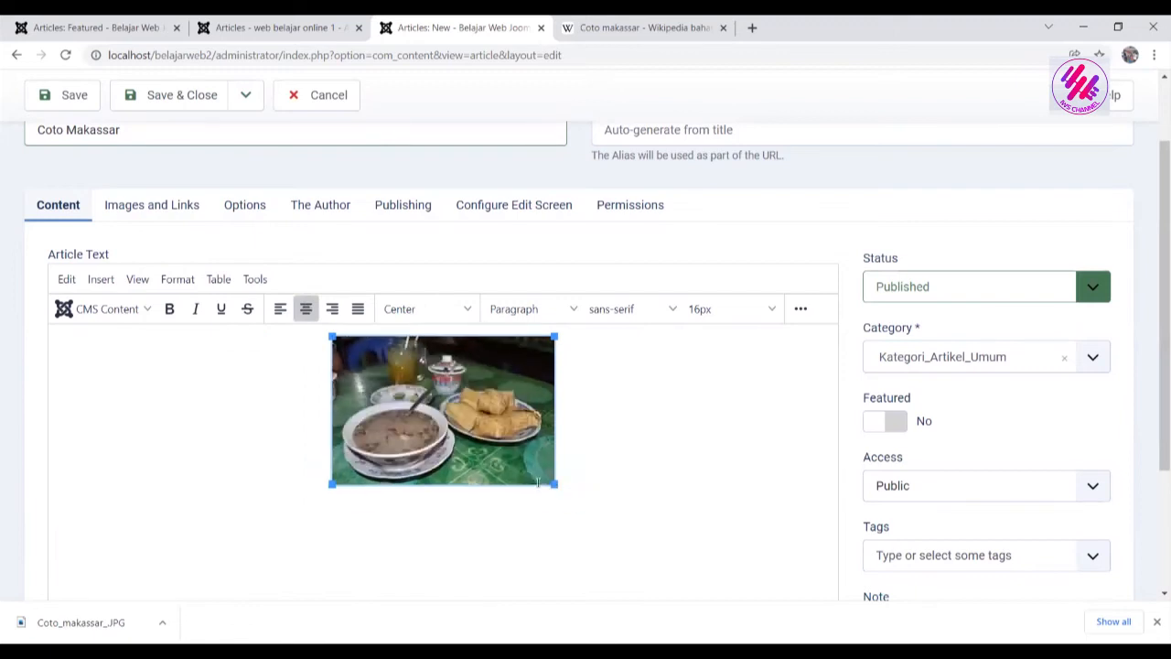
# Paste the copied Wikipedia text below the image, with "sumber : wikipedia." as its closing line.
pyautogui.click(589, 484)
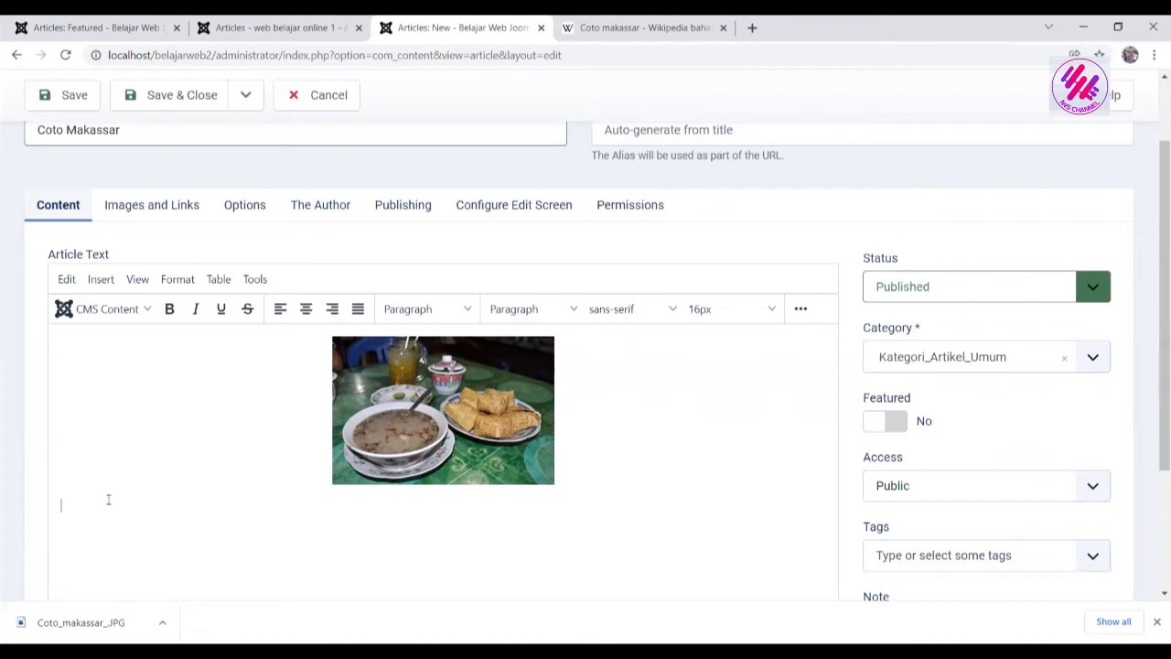
pyautogui.click(244, 550)
pyautogui.hotkey('ctrl', 'v')
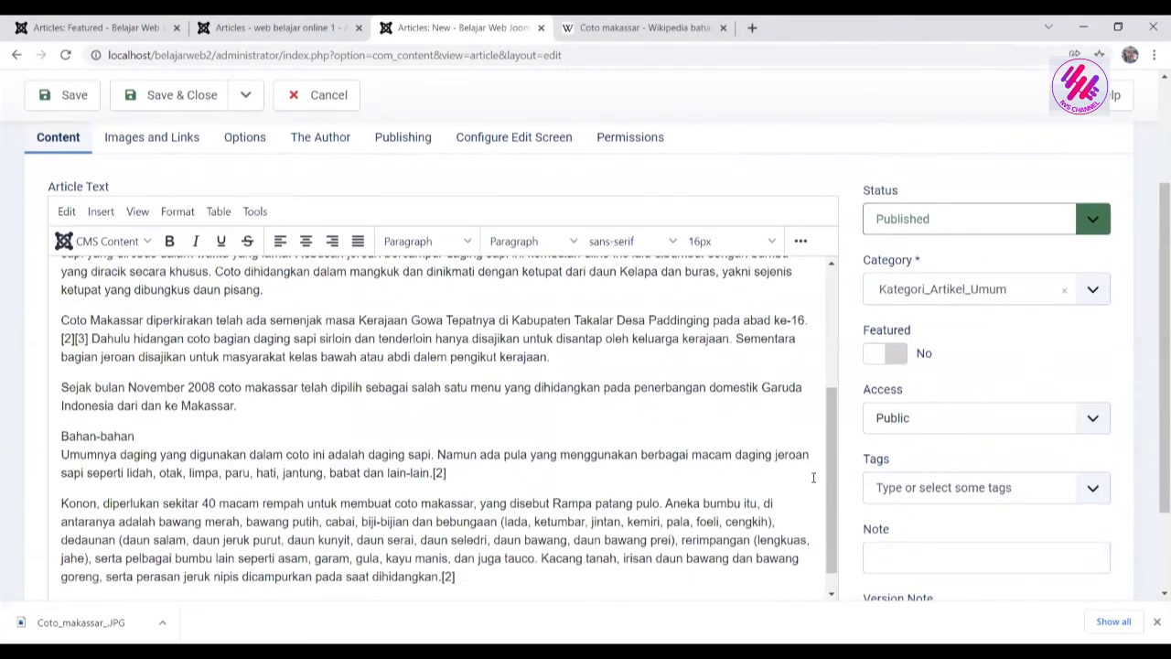
# Delete the duplicate Coto makassar heading line and make the words Coto makassar at the start of the first paragraph bold.
pyautogui.scroll(3, 835, 512)
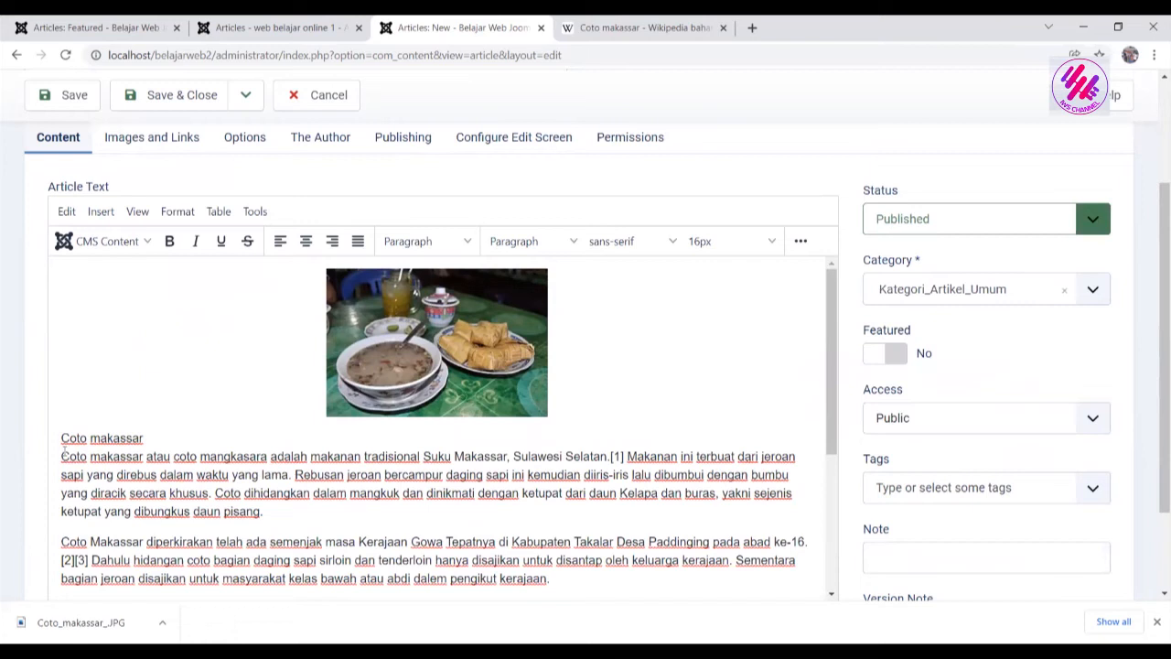
pyautogui.moveTo(62, 455); pyautogui.dragTo(60, 438)
pyautogui.press('BackSpace')
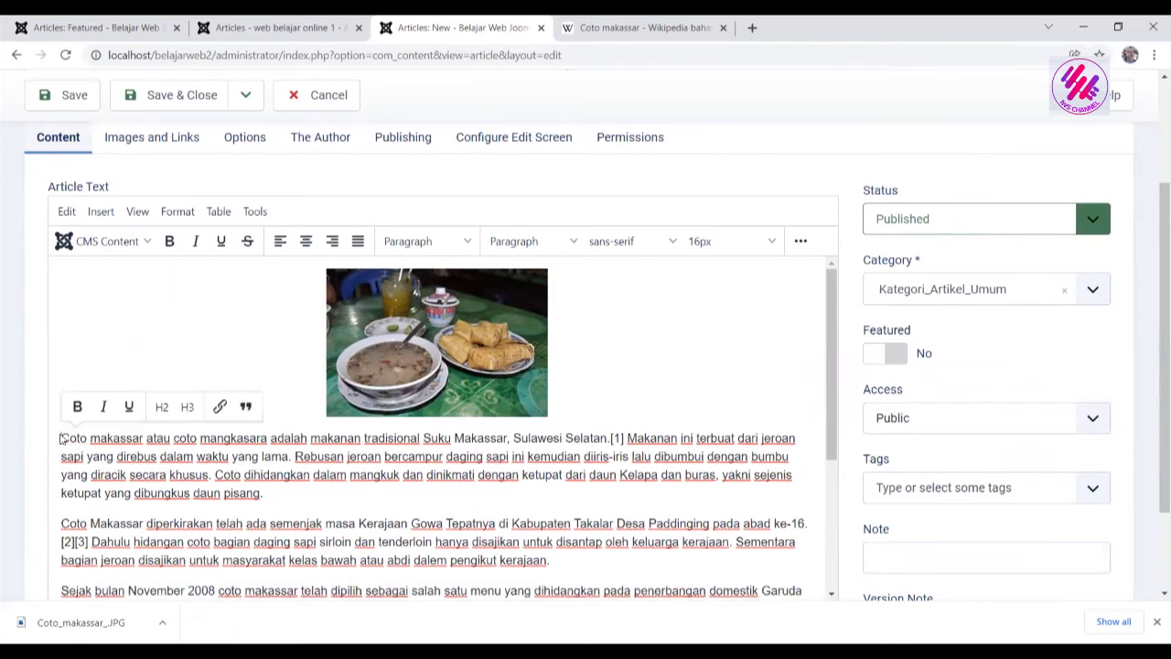
pyautogui.moveTo(143, 438); pyautogui.dragTo(59, 439)
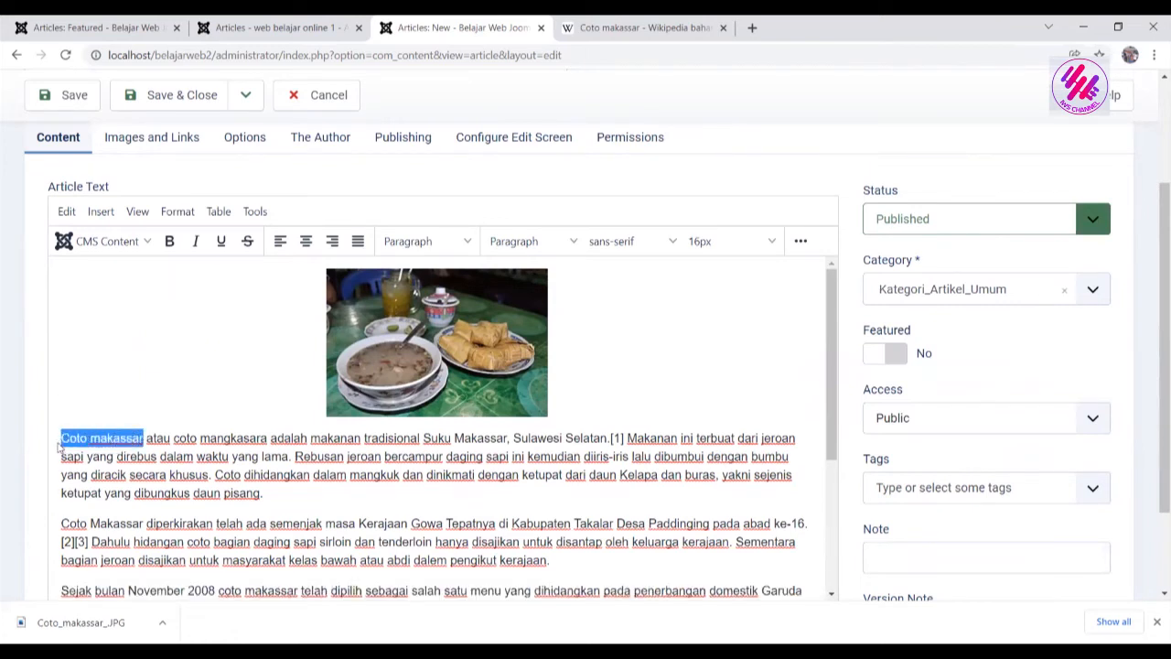
pyautogui.click(169, 243)
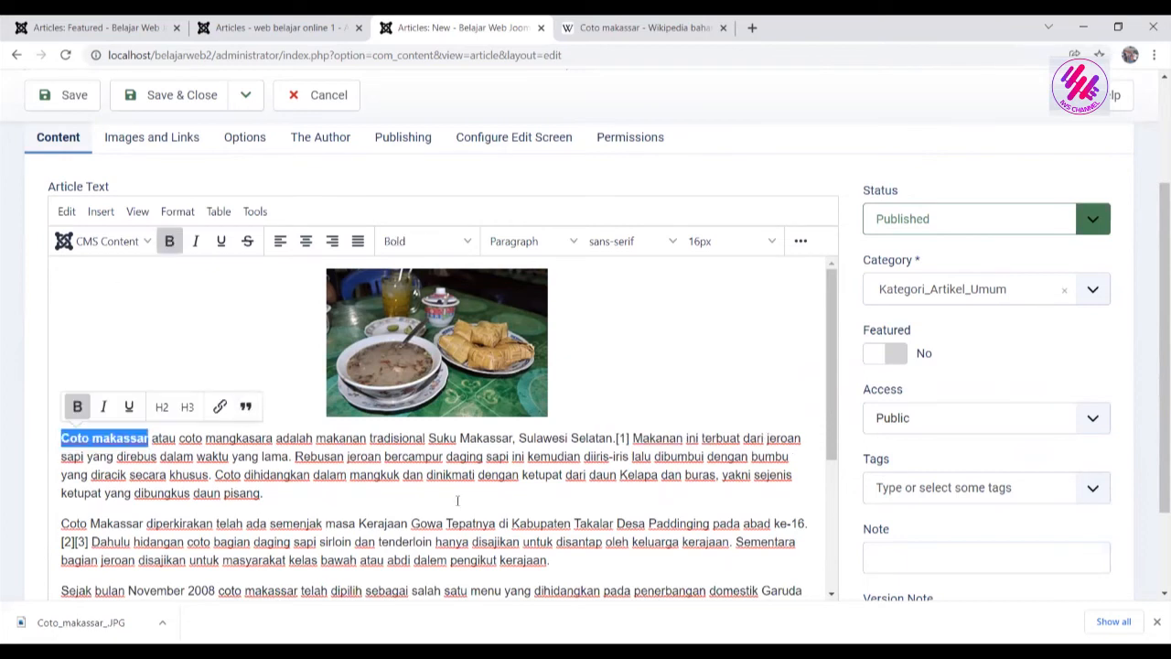
# Make the Bahan-bahan subheading in the article text bold and italic.
pyautogui.scroll(-3, 831, 393)
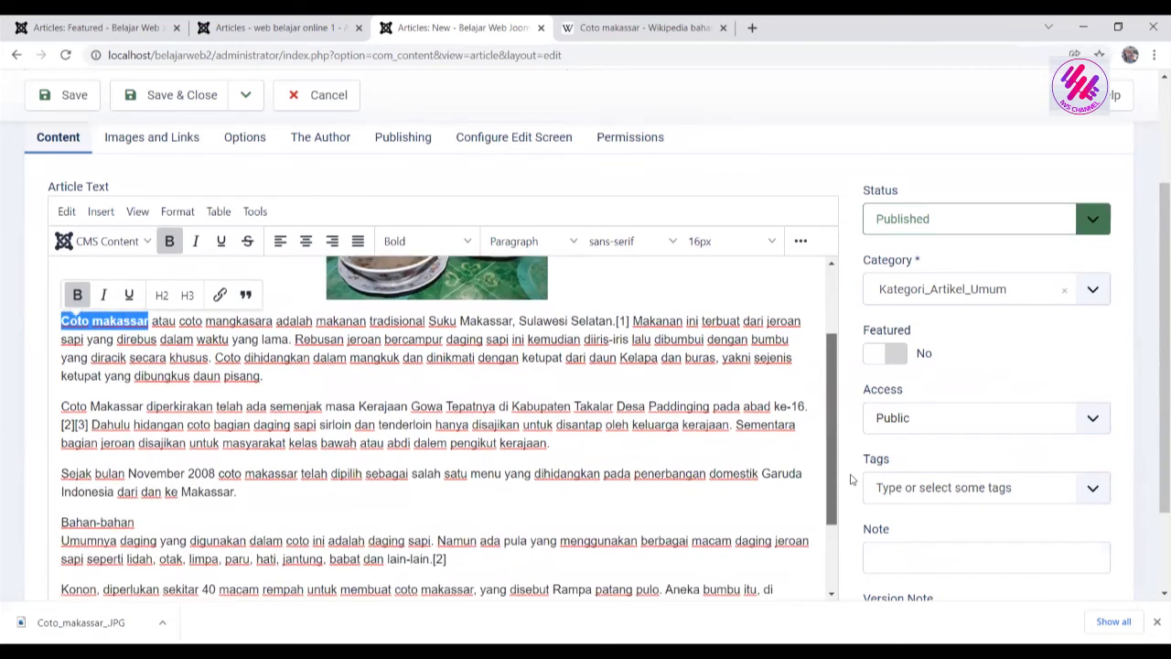
pyautogui.moveTo(138, 507); pyautogui.dragTo(47, 513)
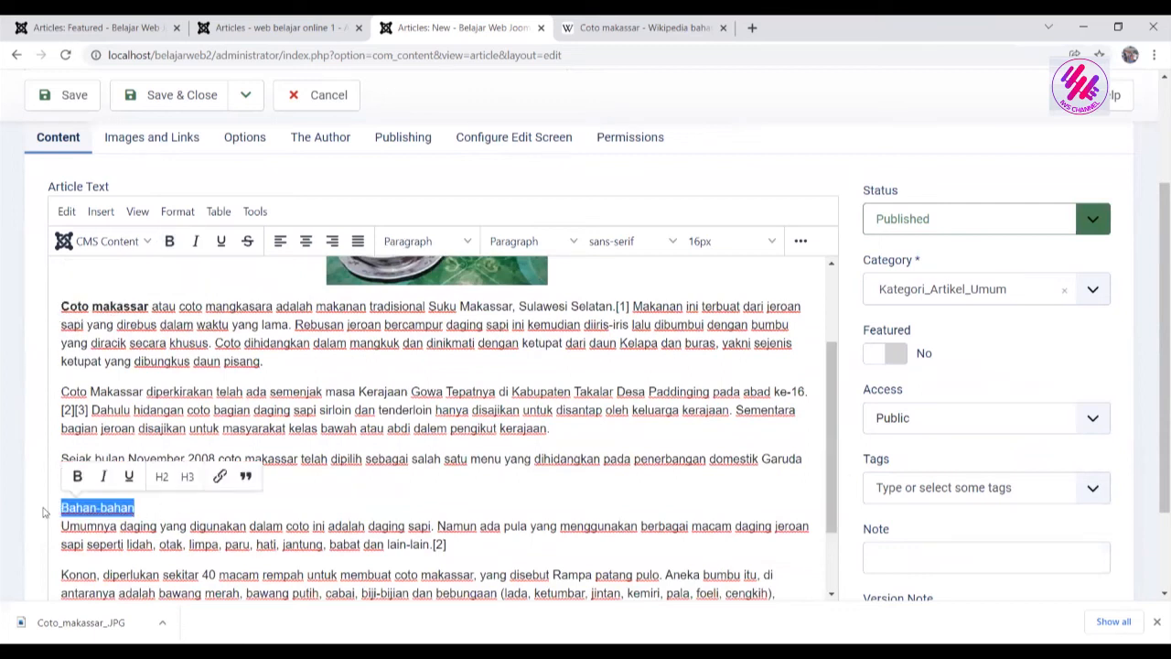
pyautogui.click(170, 243)
pyautogui.click(196, 243)
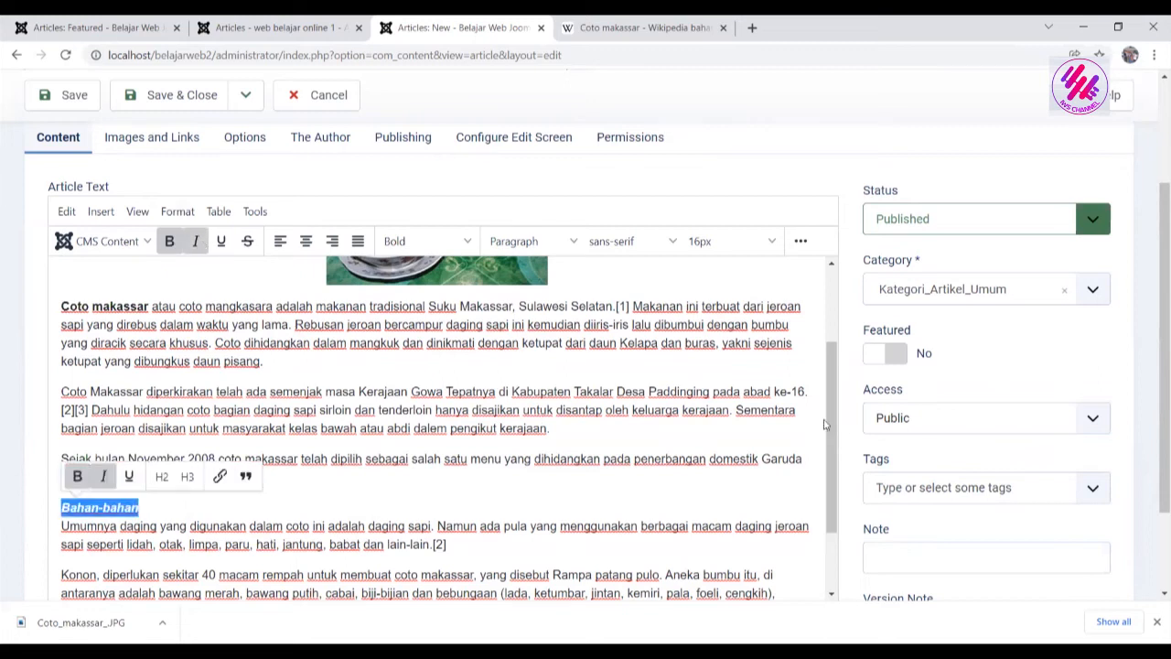
# Insert a Read More break after the first paragraph of the article and review the whole text.
pyautogui.moveTo(832, 430); pyautogui.dragTo(841, 372)
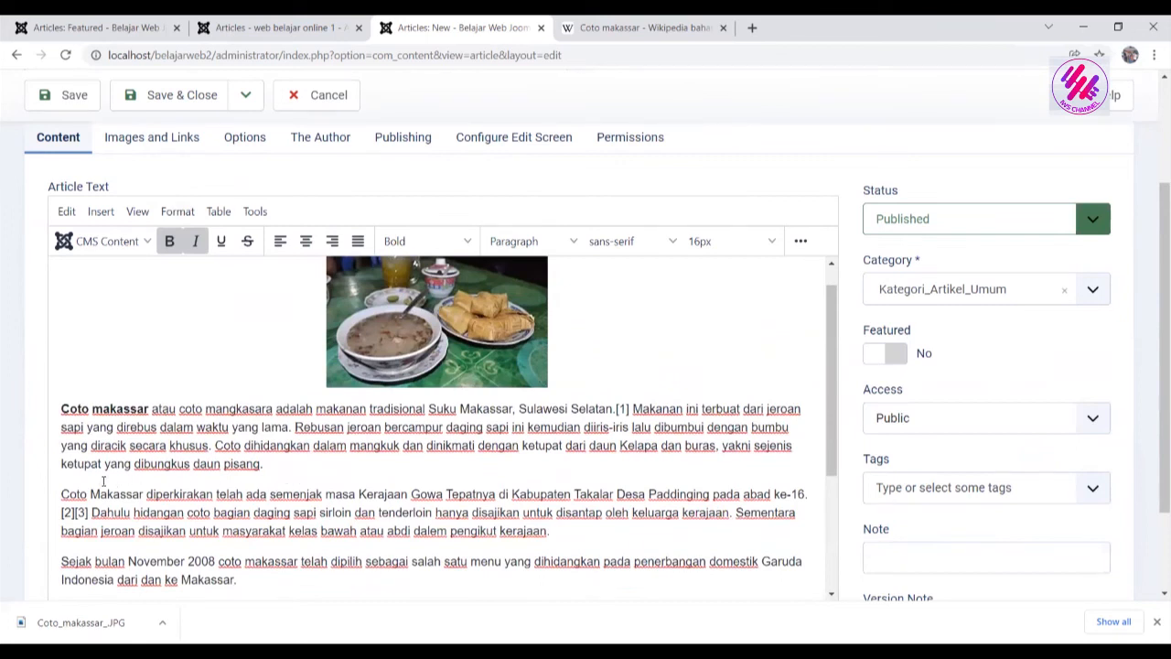
pyautogui.click(263, 475)
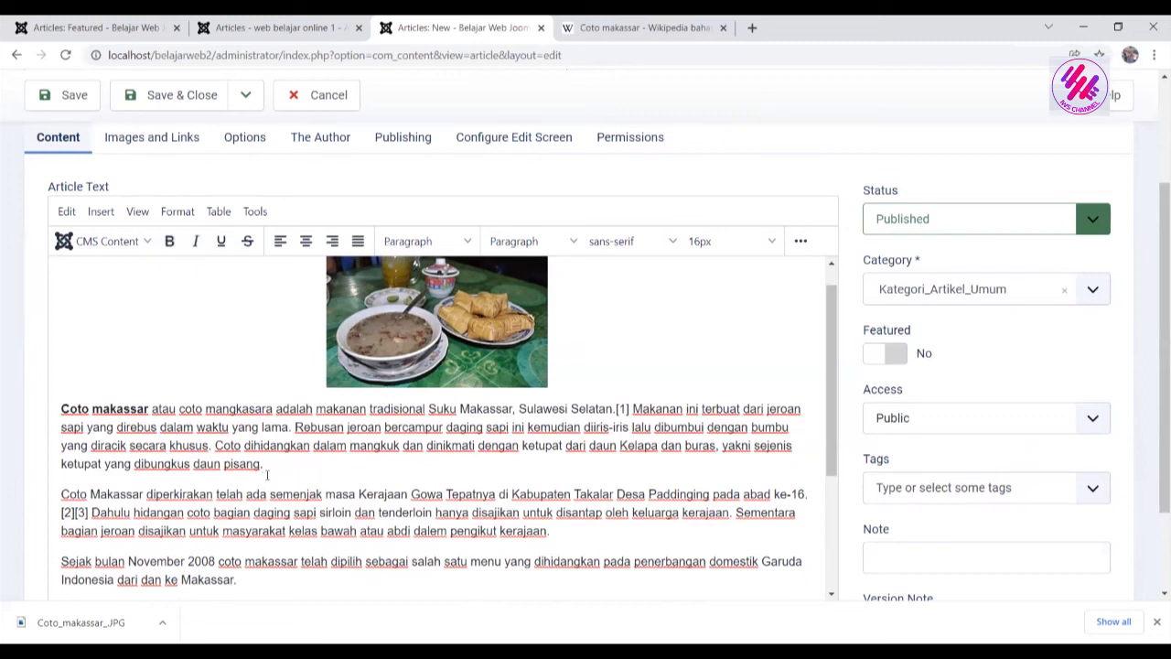
pyautogui.click(147, 242)
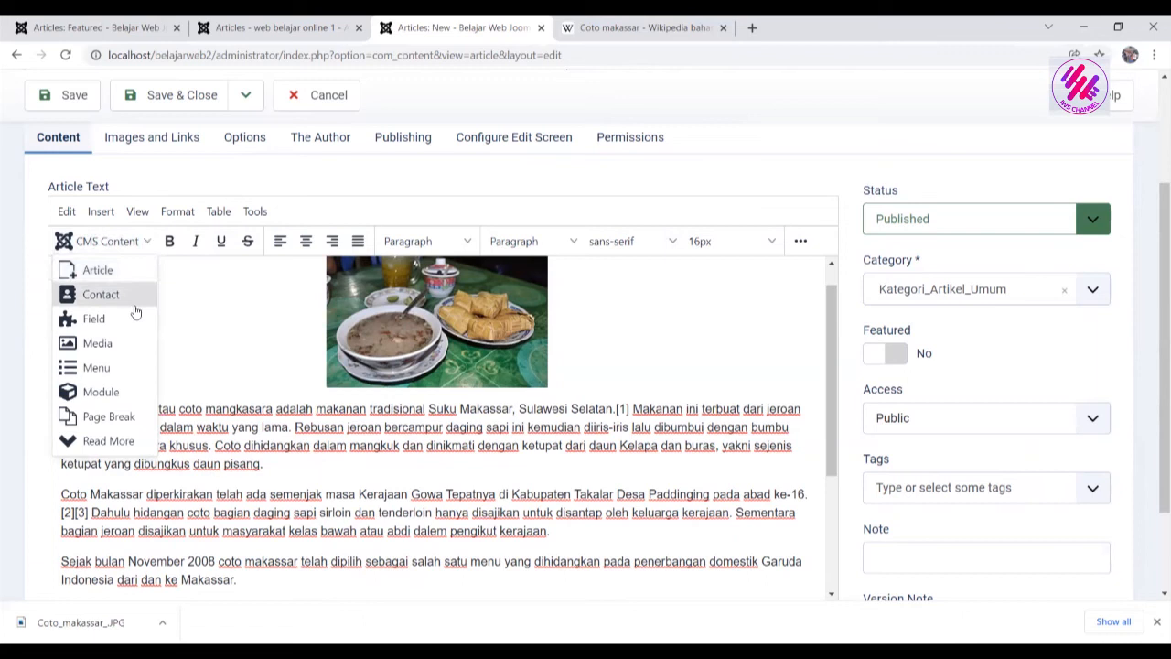
pyautogui.click(108, 440)
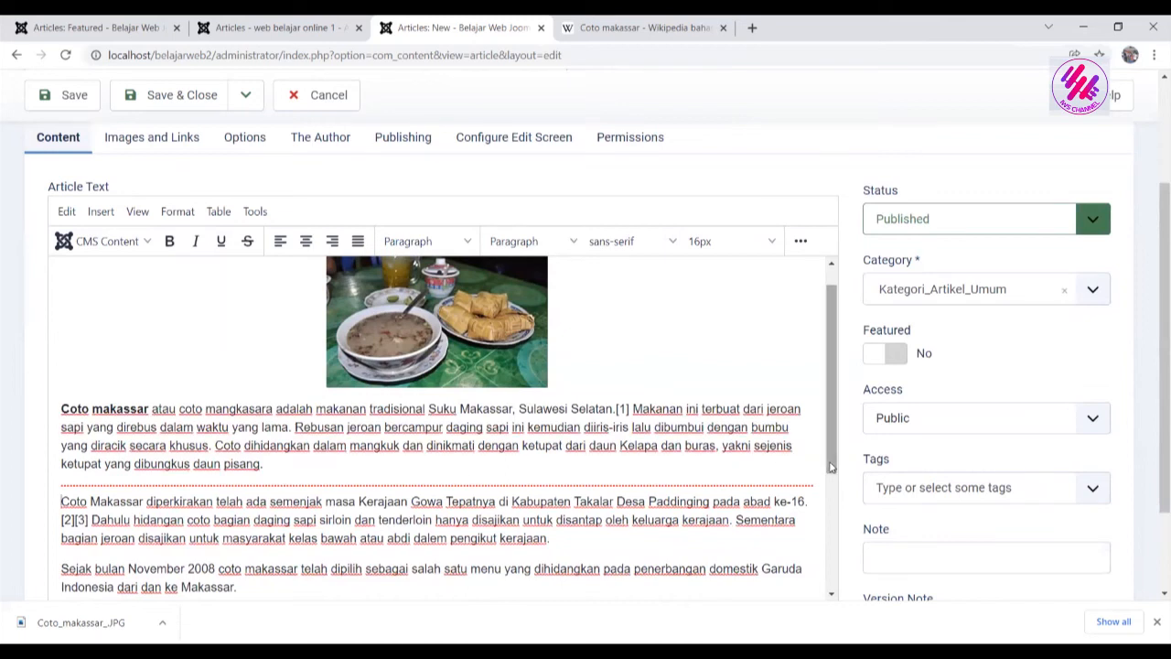
pyautogui.moveTo(831, 467); pyautogui.dragTo(833, 623)
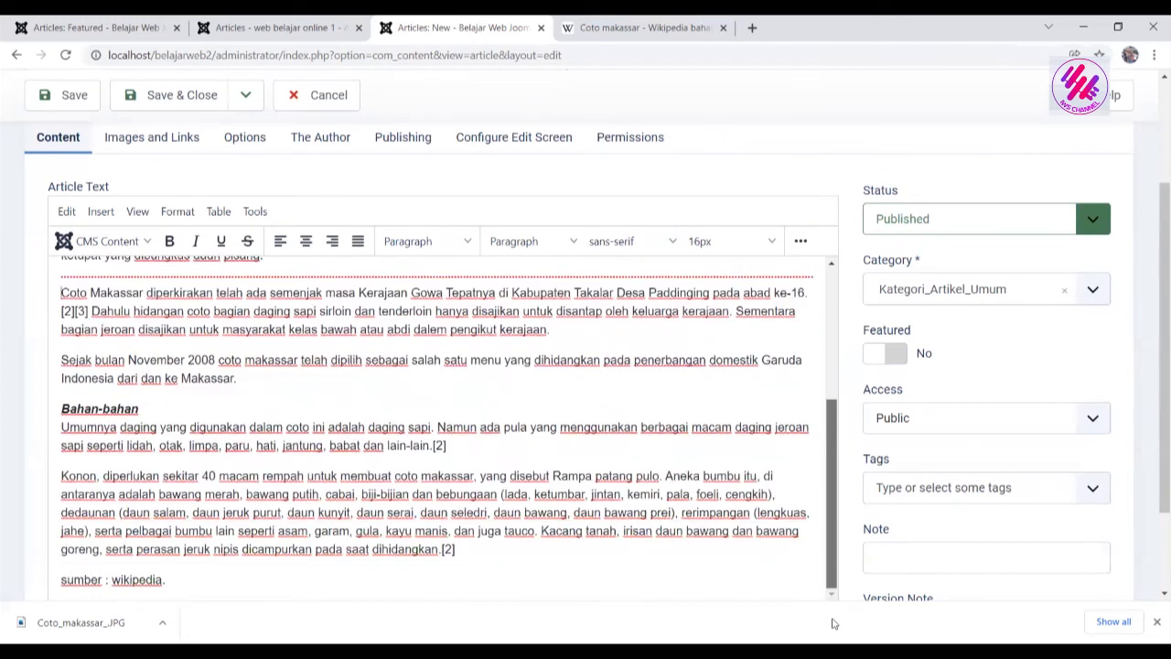
pyautogui.moveTo(834, 553); pyautogui.dragTo(838, 396)
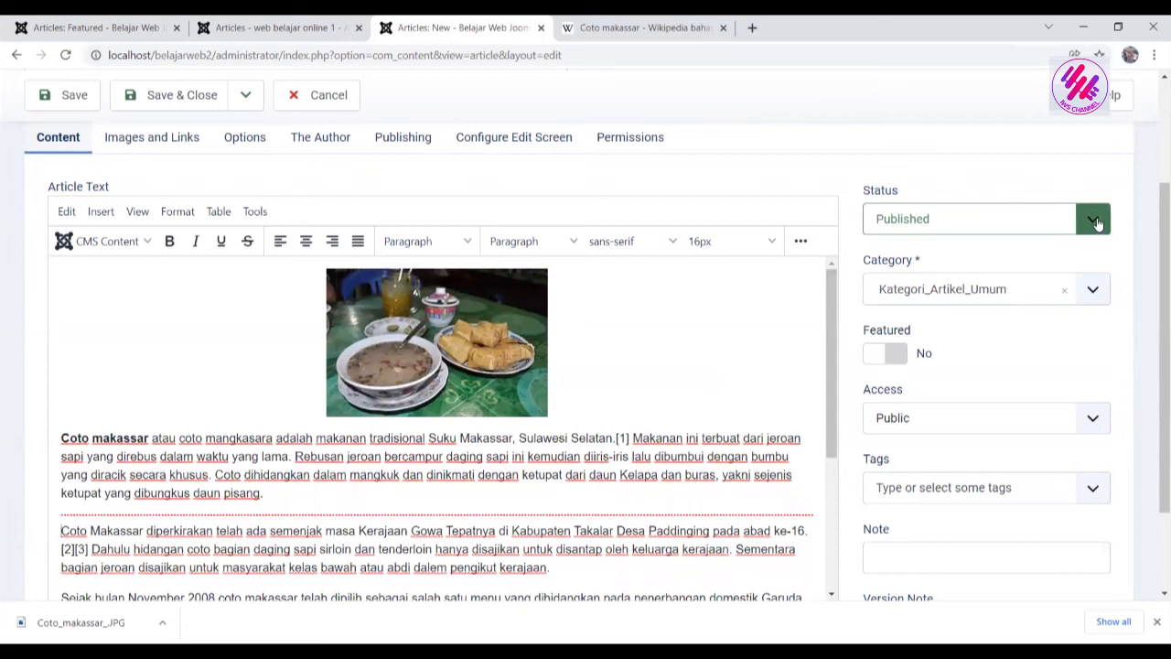
# Select Kategori_Artikel_Umum as the article's category and mark the article as featured.
pyautogui.click(1094, 291)
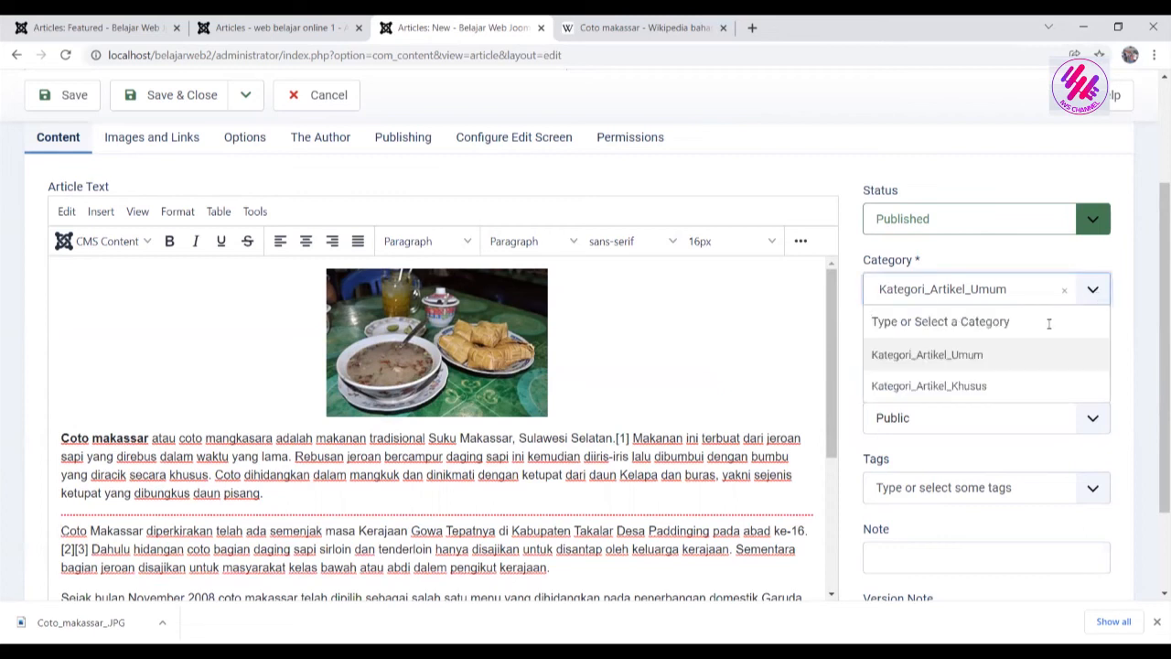
pyautogui.click(972, 356)
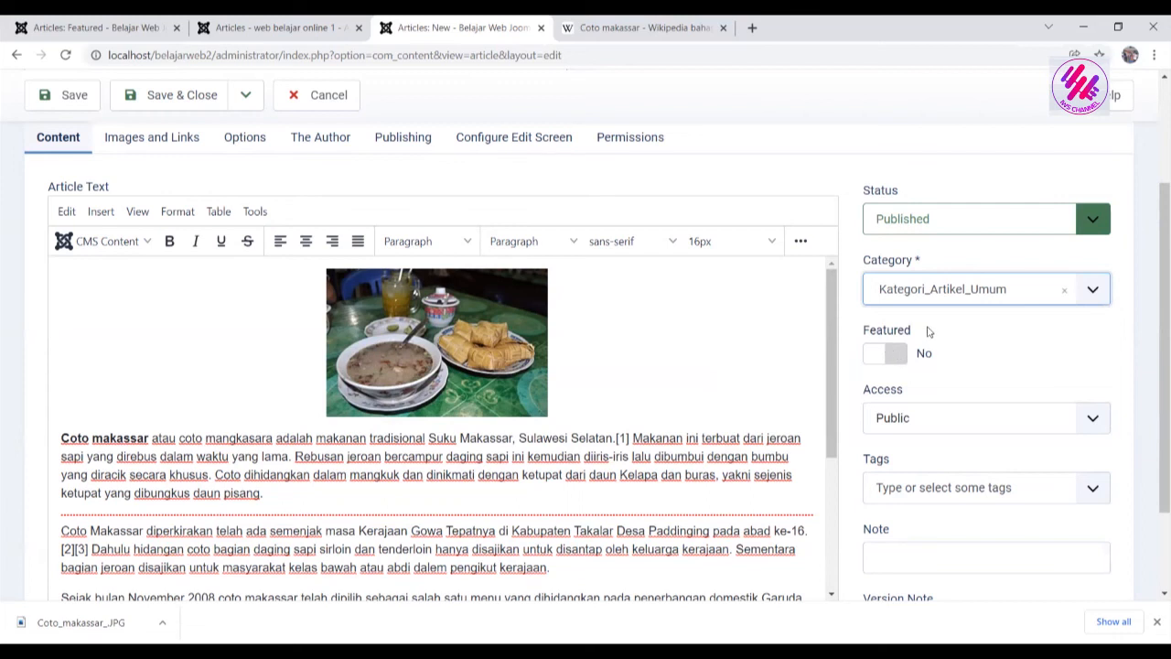
pyautogui.click(897, 355)
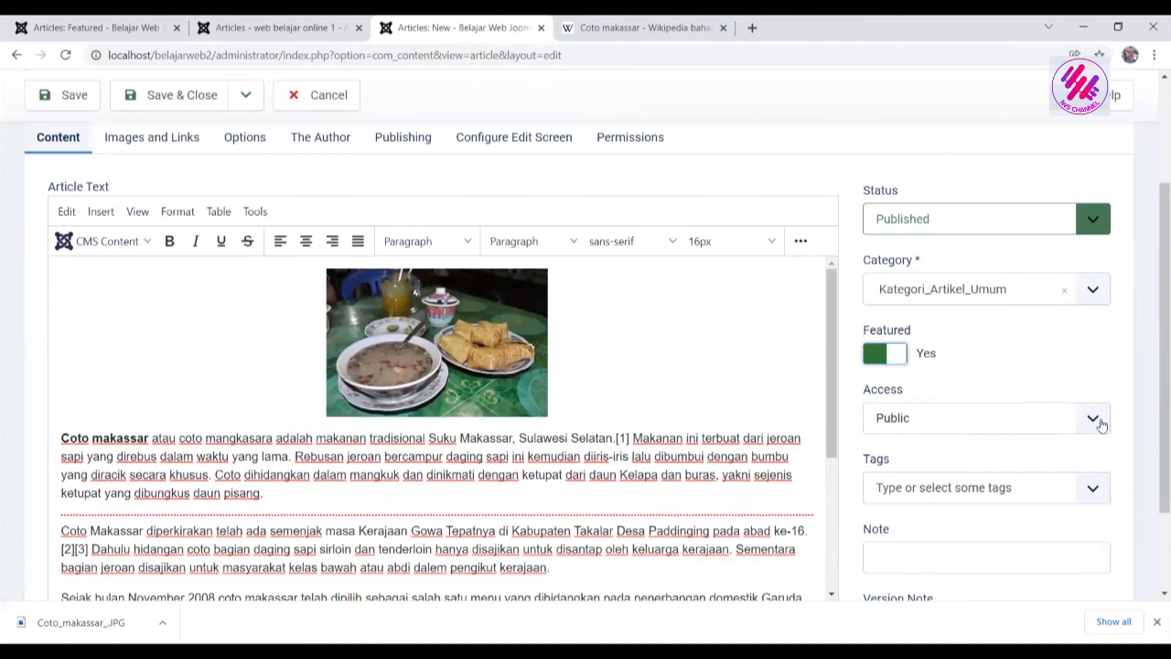
# Look through the article's Images and Links, Options, The Author, Publishing, Configure Edit Screen and Permissions settings and return to its content.
pyautogui.moveTo(1155, 494); pyautogui.dragTo(1155, 387)
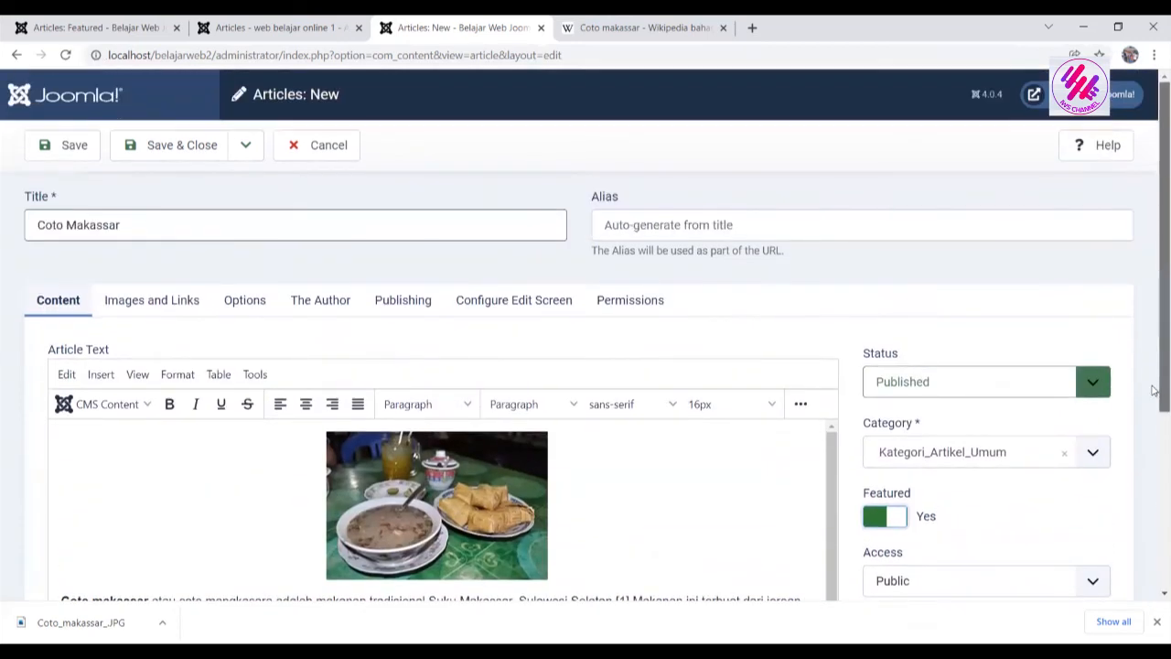
pyautogui.click(177, 297)
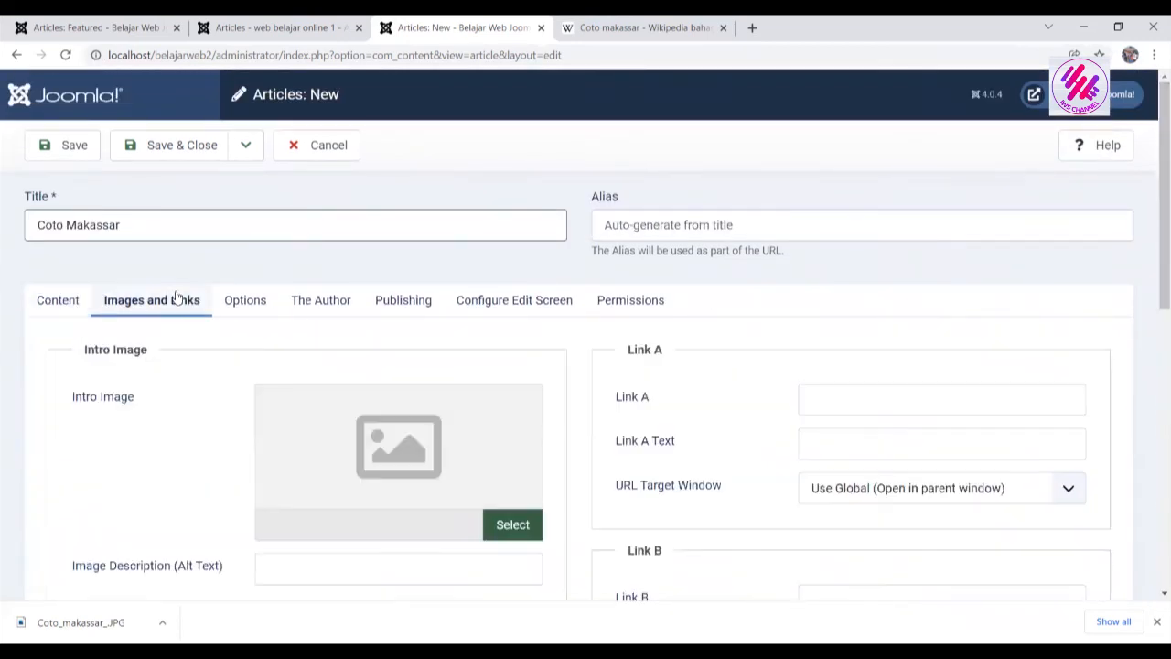
pyautogui.click(244, 301)
pyautogui.click(316, 298)
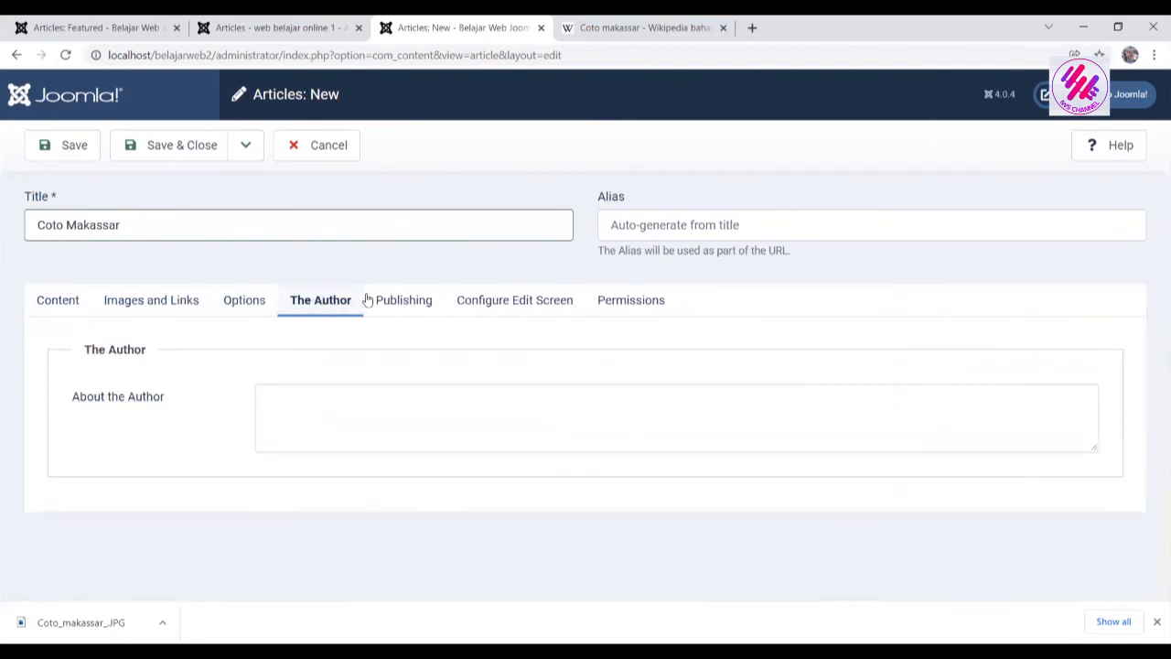
pyautogui.click(409, 300)
pyautogui.click(505, 304)
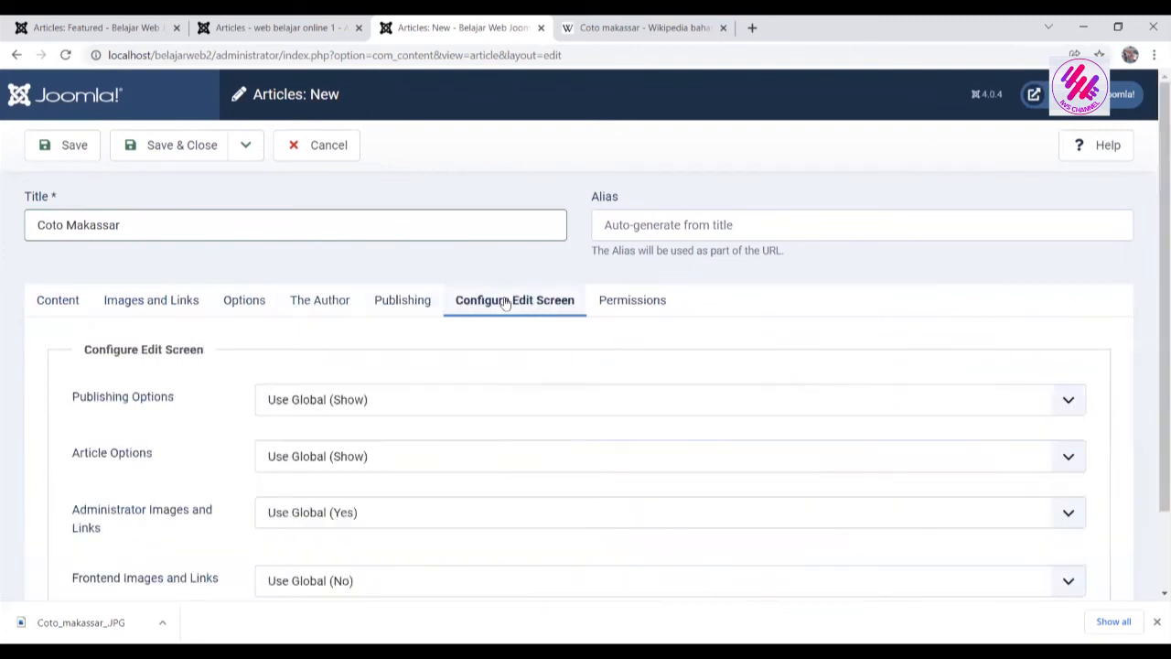
pyautogui.click(604, 304)
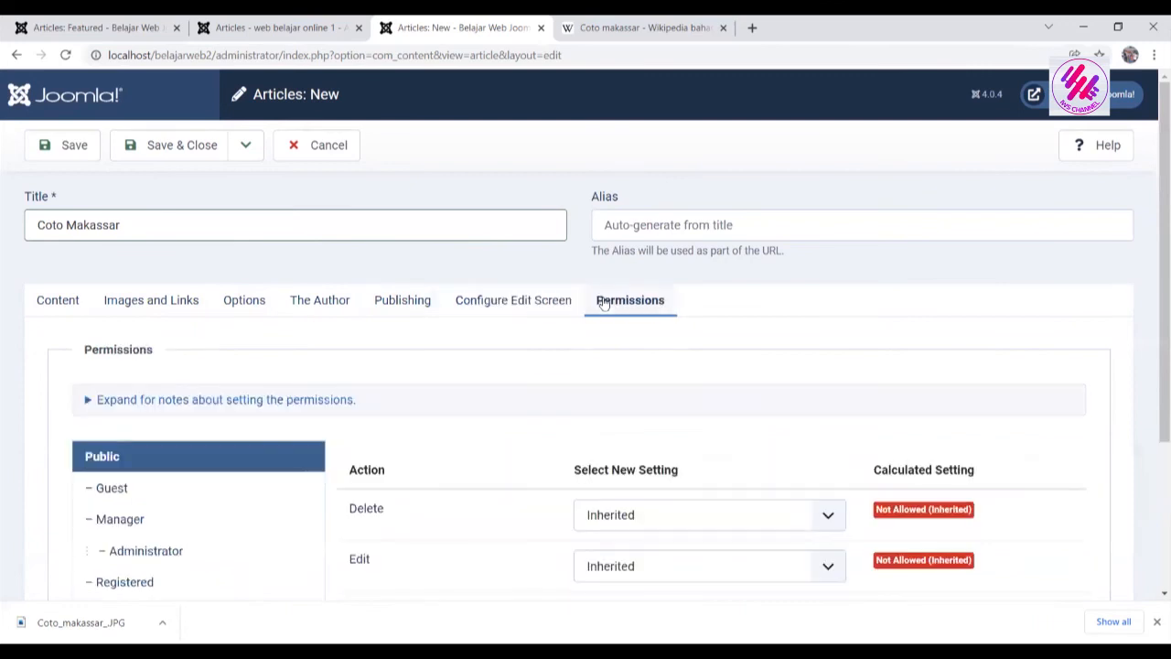
pyautogui.click(71, 306)
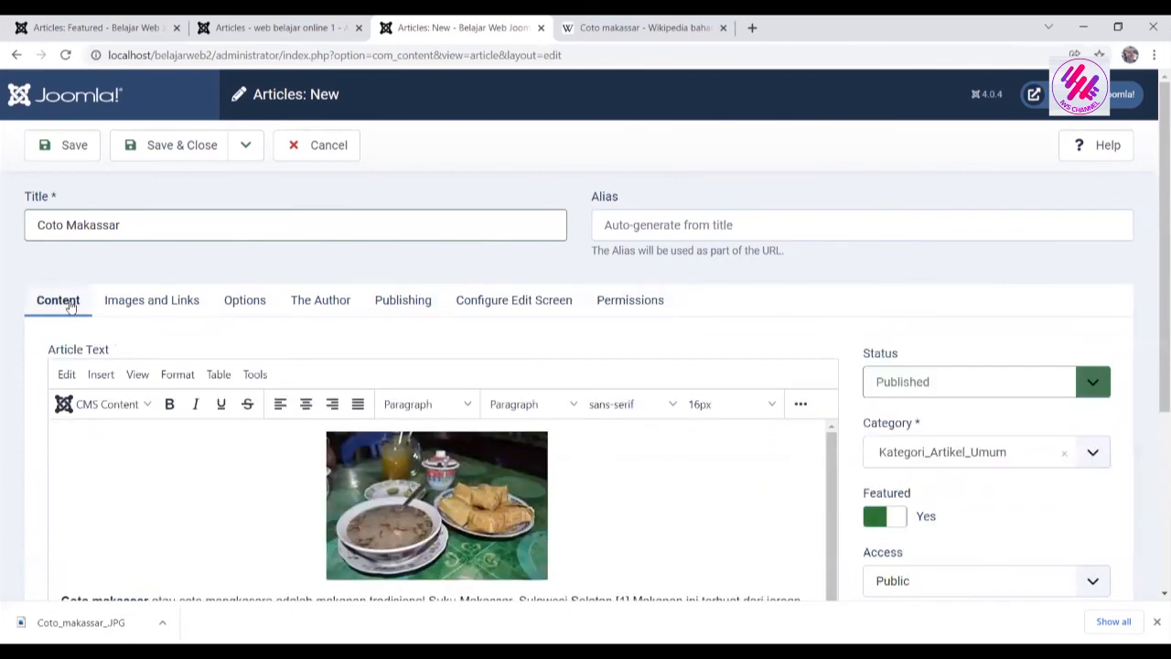
# Save and close the Coto Makassar article, and in the articles list unpublish it and publish it again.
pyautogui.click(180, 150)
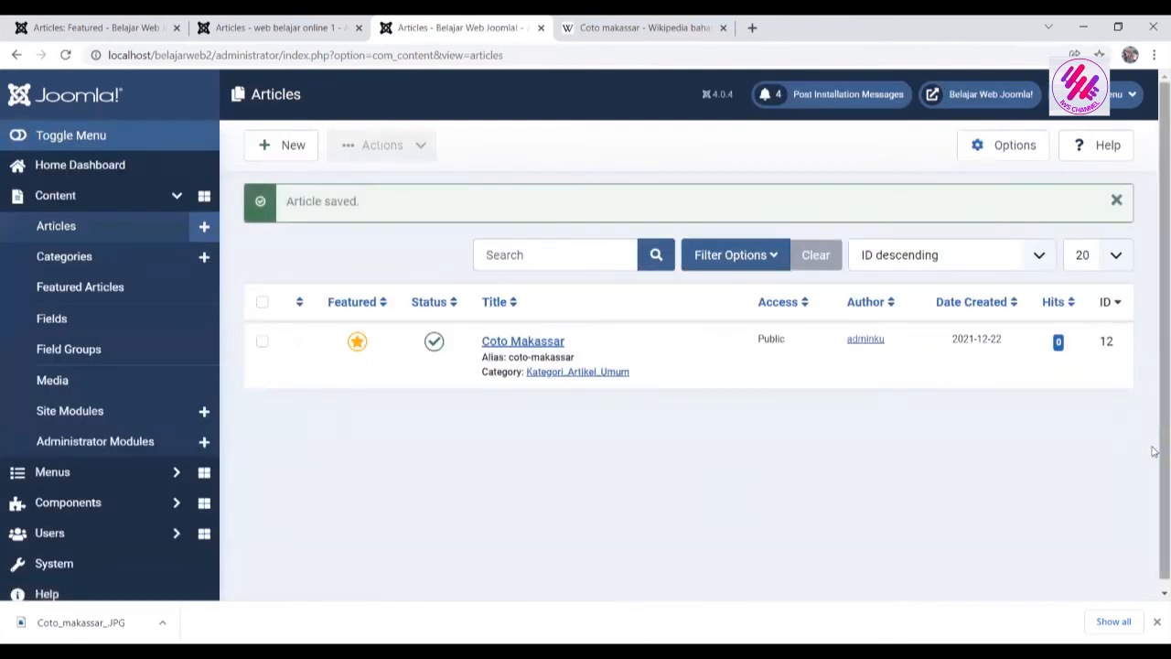
pyautogui.click(434, 342)
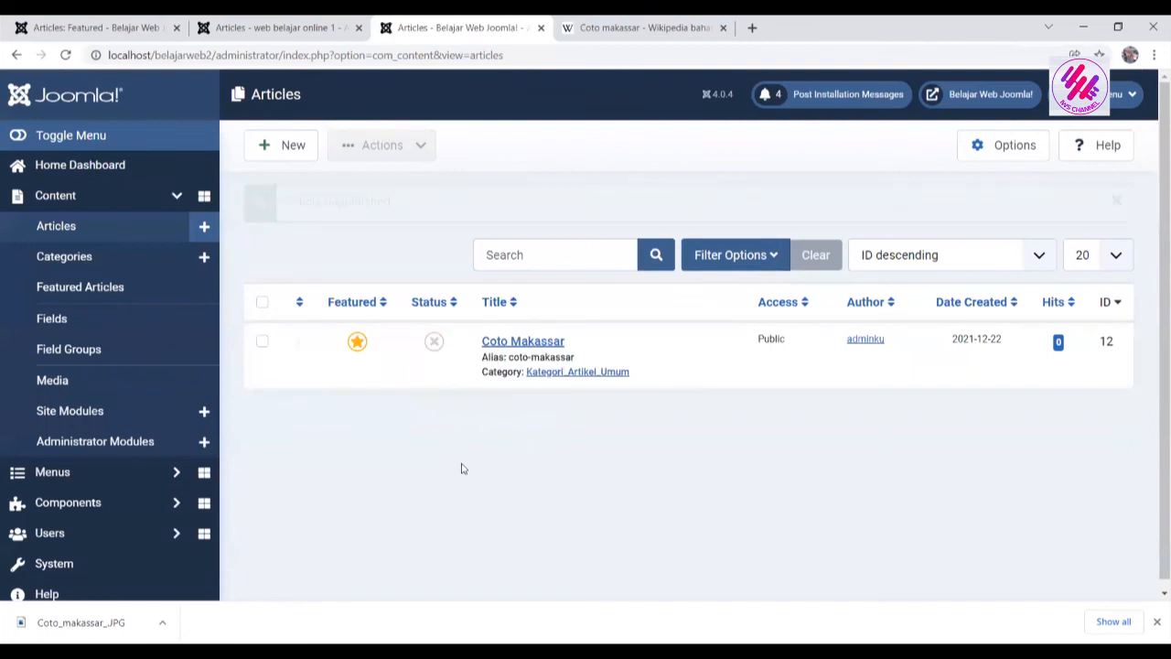
pyautogui.click(435, 342)
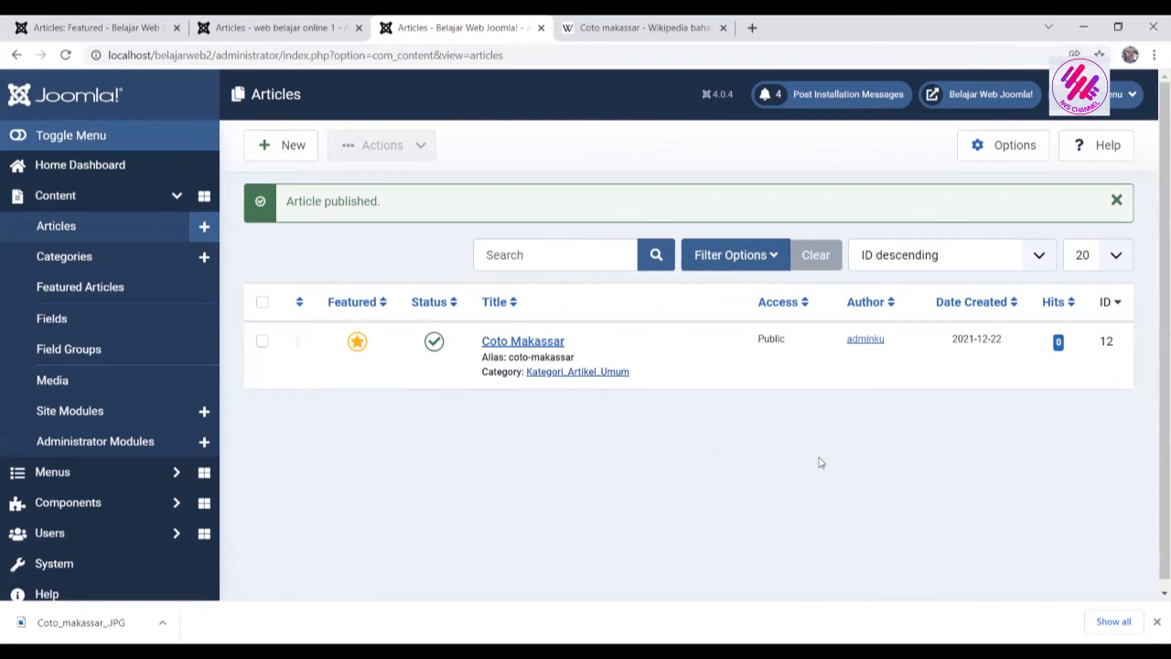
# Open the site's front end to examine the Coto Makassar article on the home page, and return to the articles list.
pyautogui.click(976, 95)
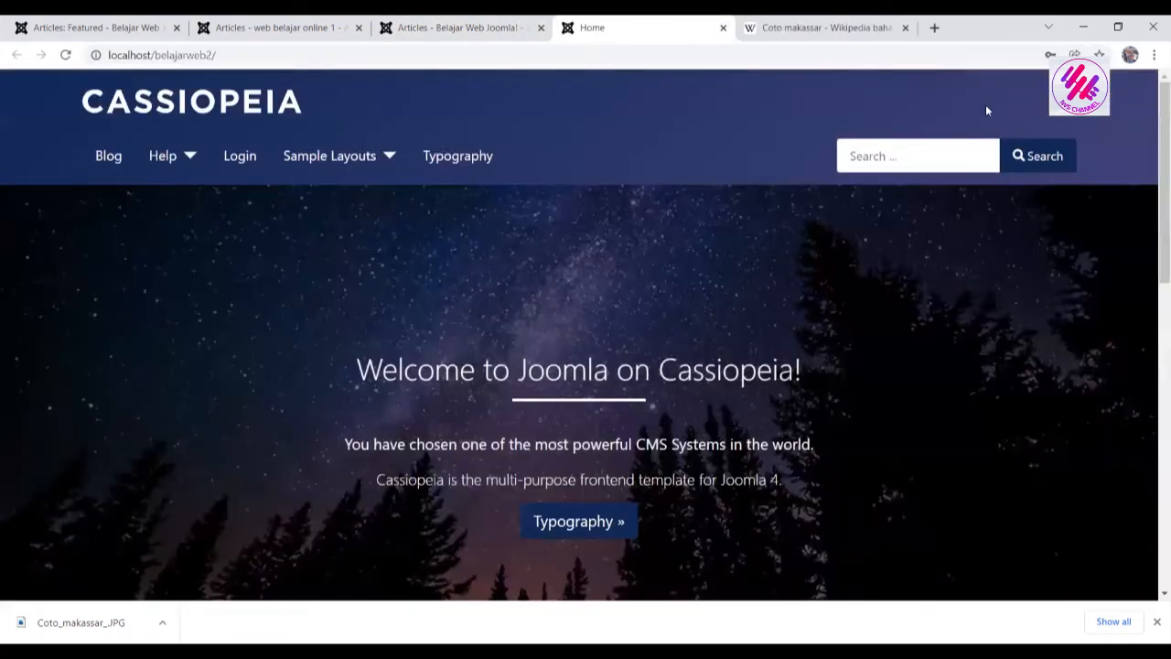
pyautogui.moveTo(1153, 261); pyautogui.dragTo(1154, 567)
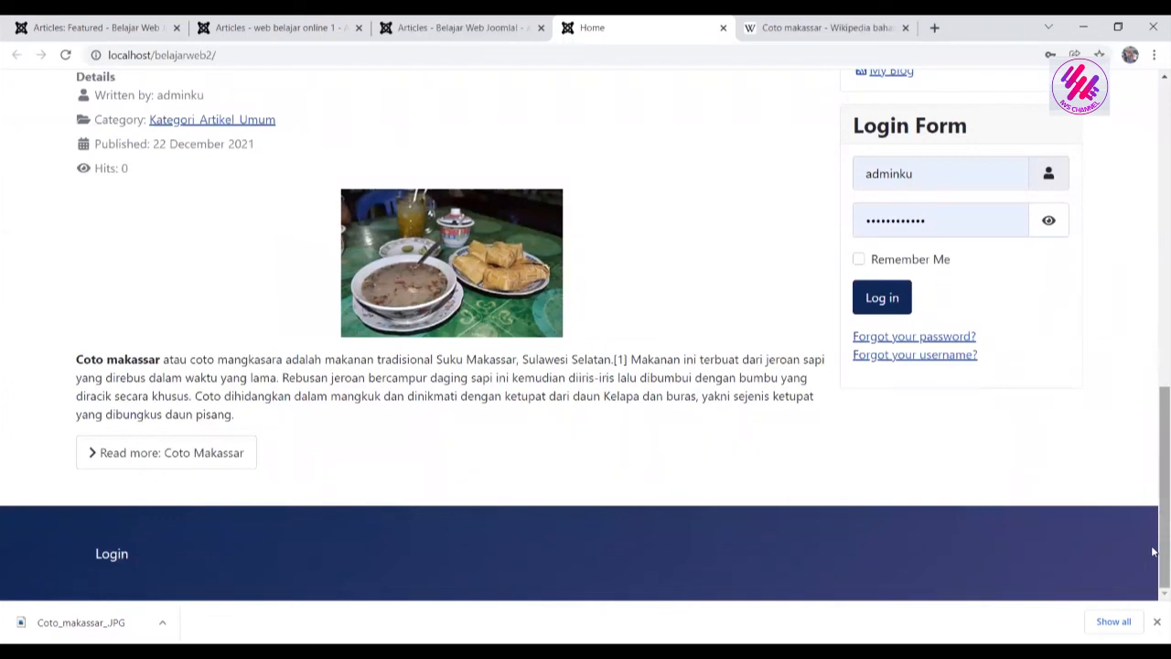
pyautogui.moveTo(1153, 552)
pyautogui.mouseDown()
pyautogui.moveTo(1152, 287)
pyautogui.moveTo(1140, 471)
pyautogui.moveTo(1150, 574)
pyautogui.moveTo(1153, 439)
pyautogui.moveTo(1153, 552)
pyautogui.moveTo(1153, 446)
pyautogui.moveTo(1135, 542)
pyautogui.mouseUp()
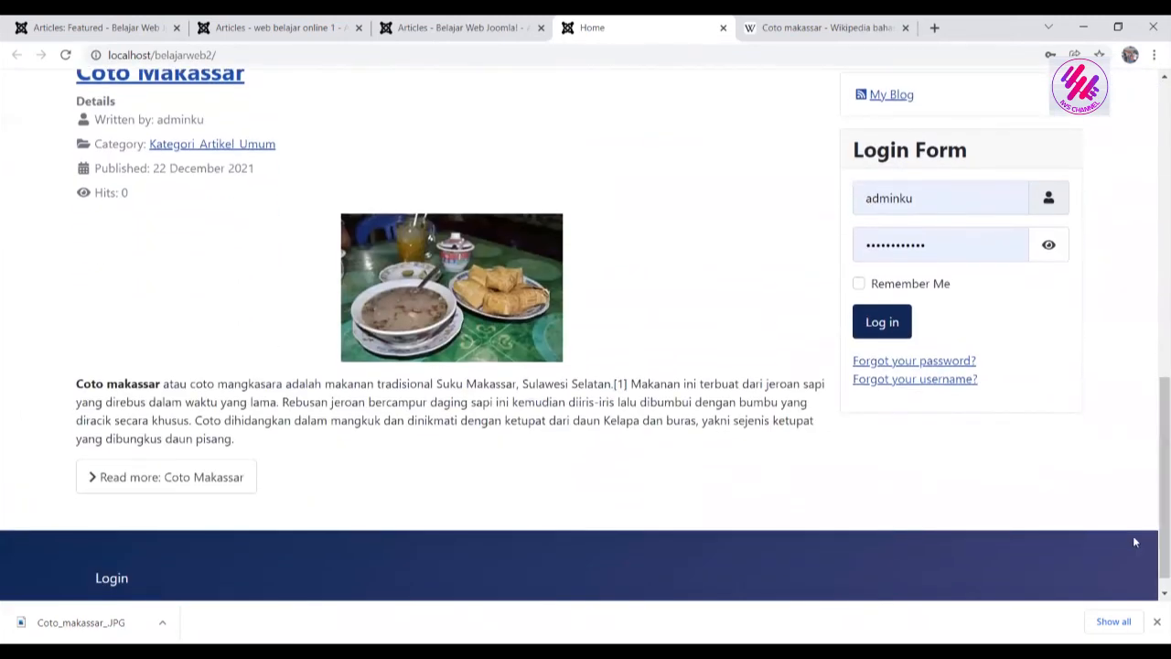
pyautogui.click(486, 37)
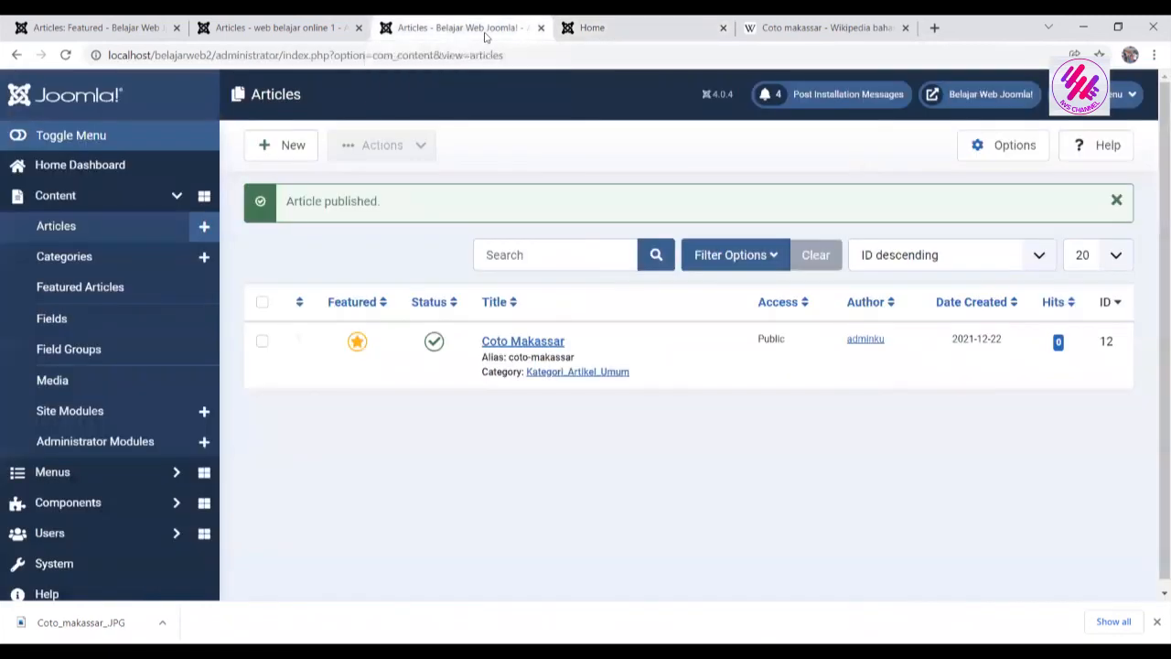